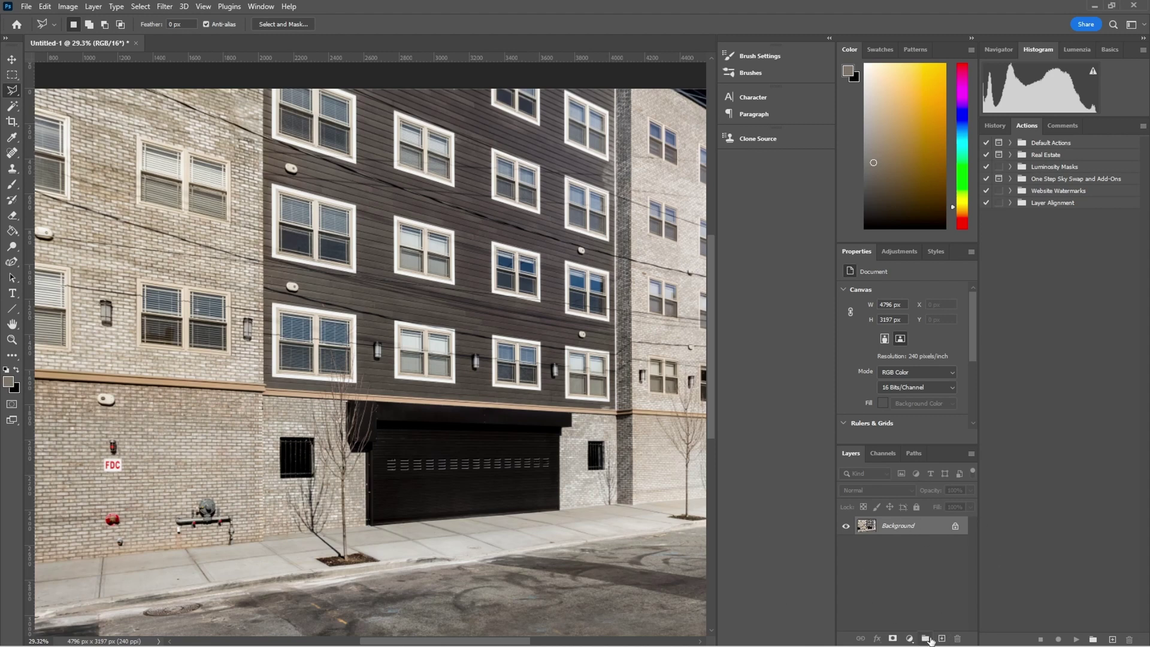
Add an empty Layer 1 above the street photo's Background layer.
{"action": "left_click", "coordinate": [941, 640]}
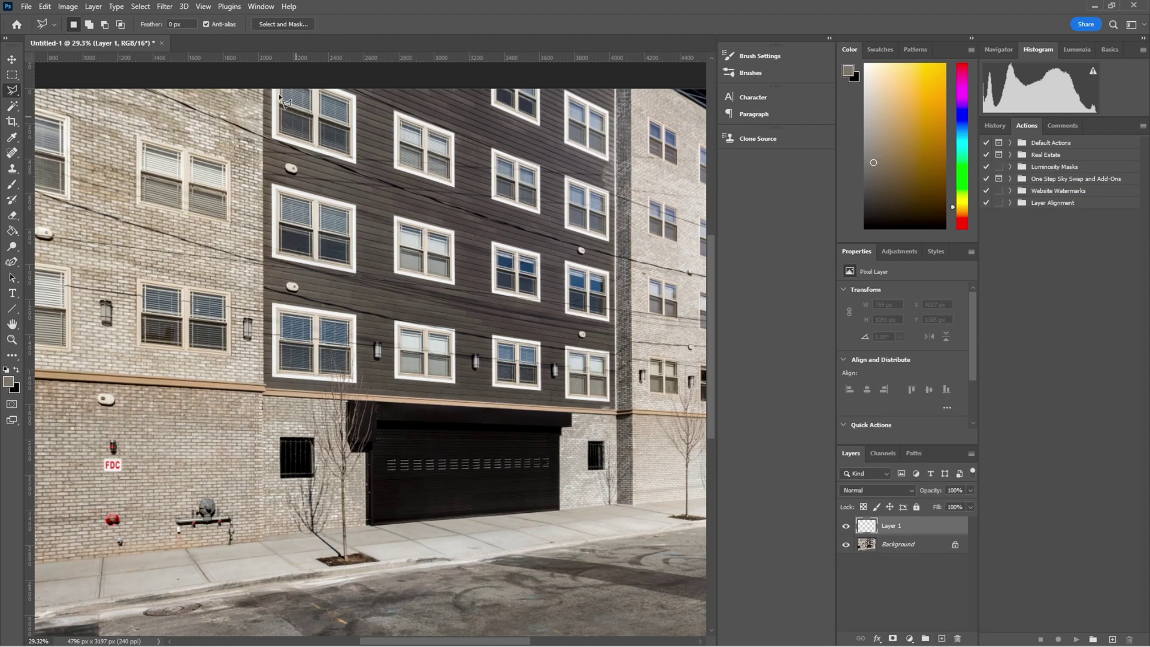
Reveal the hidden Render filters, including Tree, Flame and Picture Frame, with Show All Menu Items.
{"action": "left_click", "coordinate": [164, 7]}
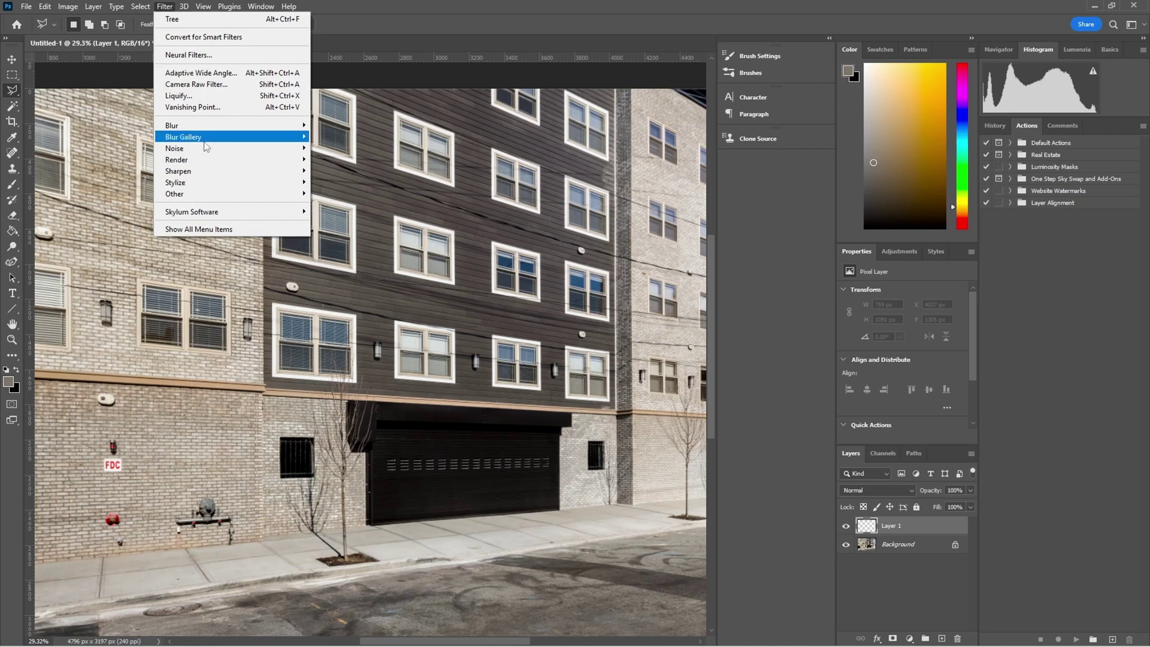
{"action": "mouse_move", "coordinate": [209, 163]}
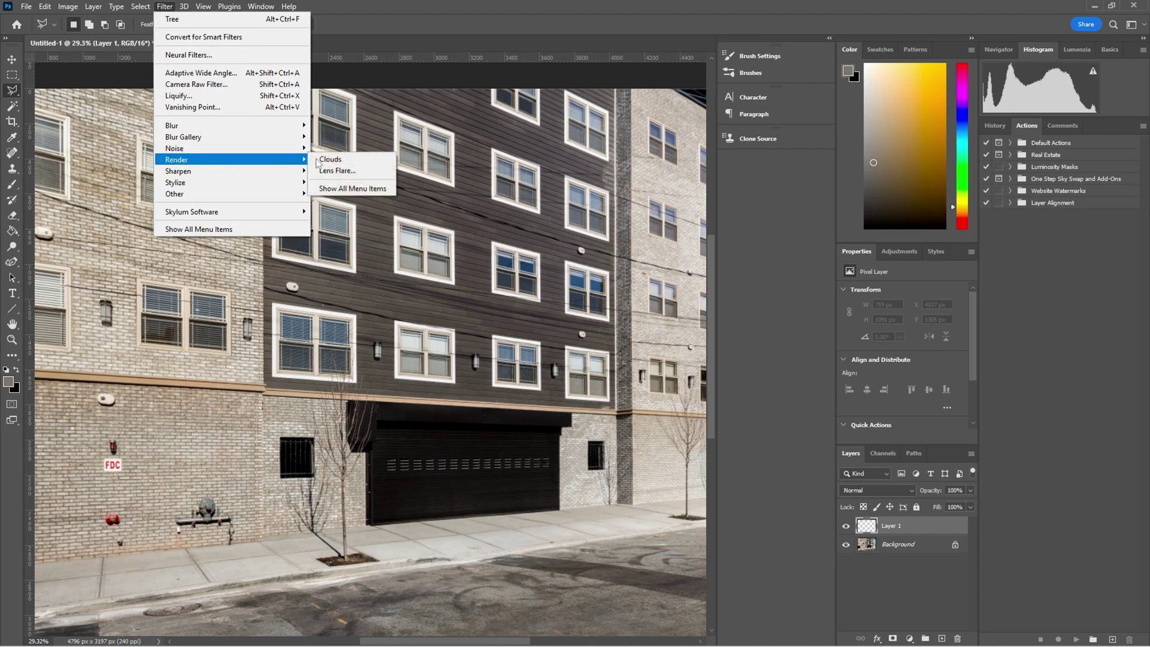
{"action": "left_click", "coordinate": [348, 191]}
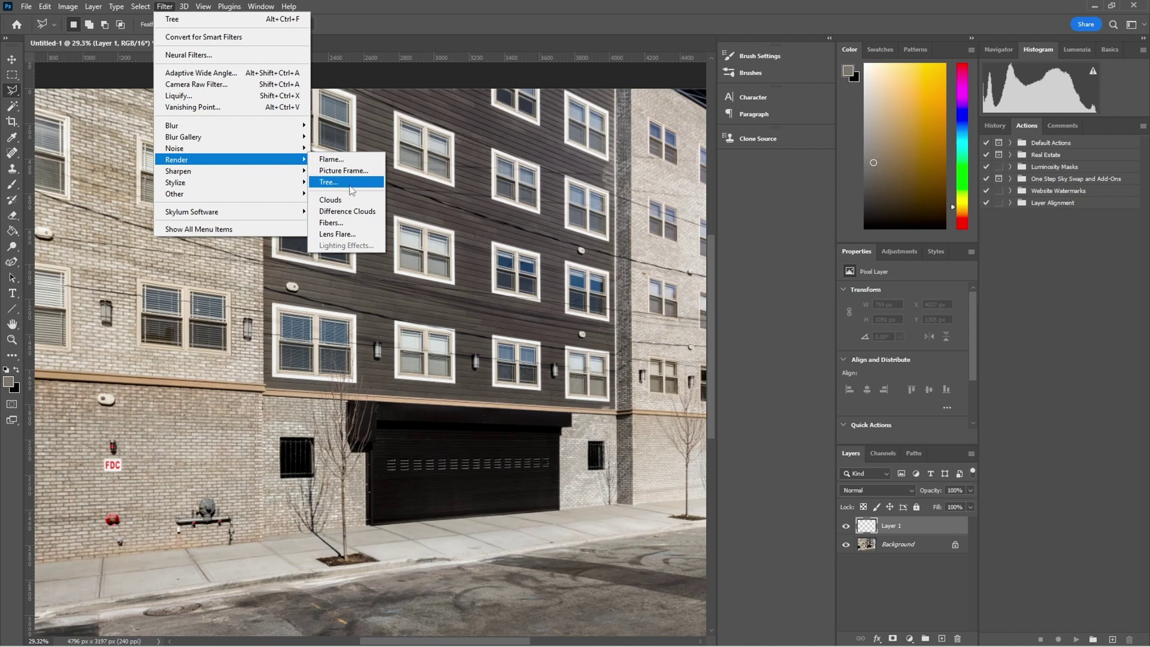
In the Tree filter, preview Oak and Redwood, then settle on Young Maple Tree.
{"action": "left_click", "coordinate": [350, 185]}
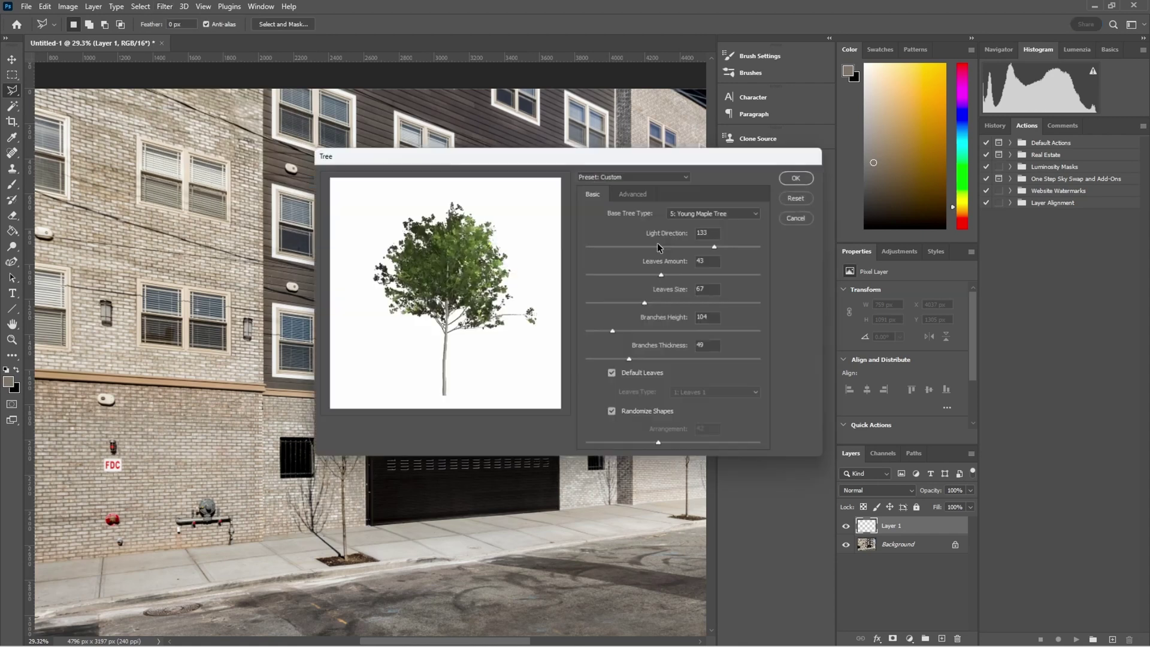
{"action": "left_click", "coordinate": [764, 211]}
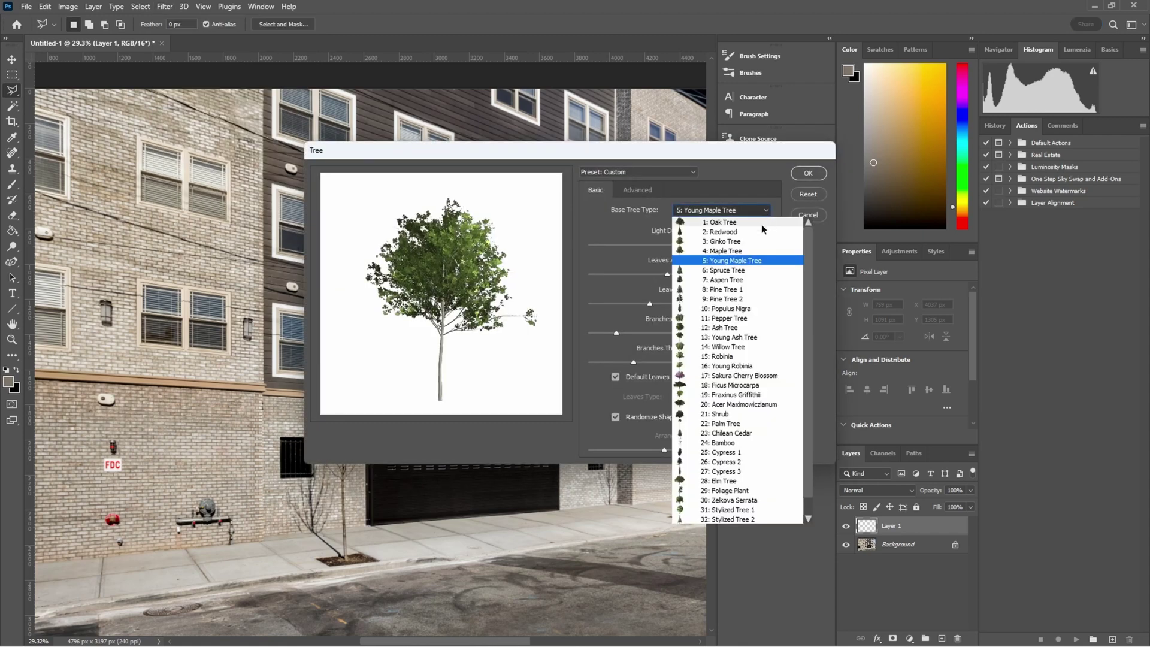
{"action": "left_click", "coordinate": [761, 224]}
{"action": "left_click", "coordinate": [765, 211]}
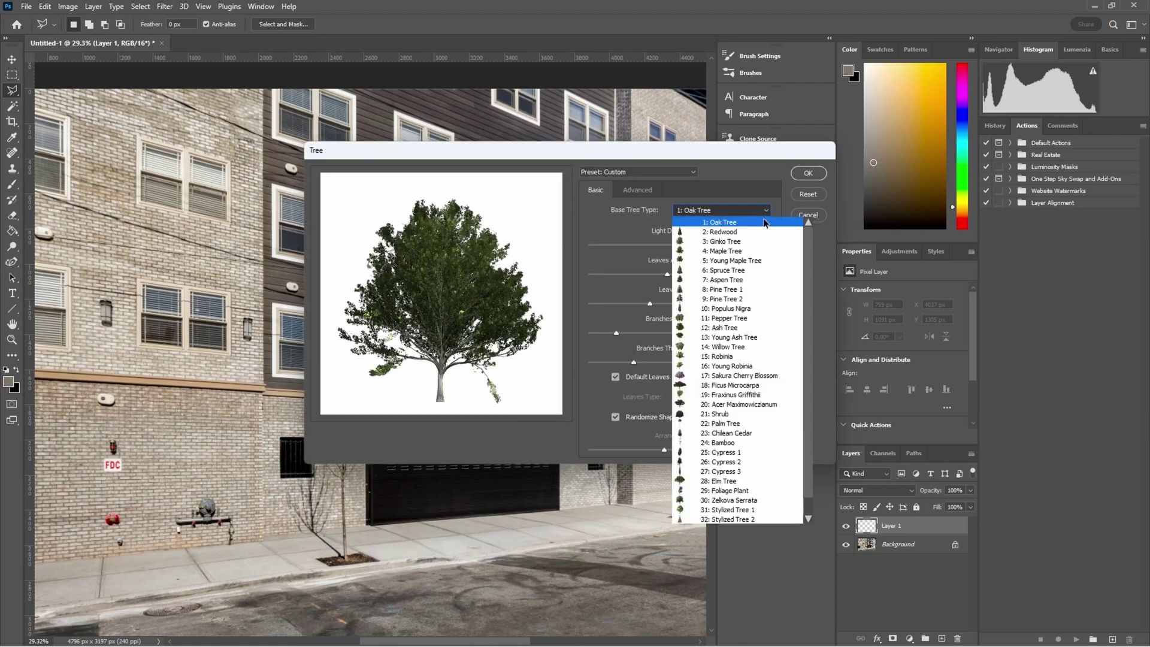
{"action": "left_click", "coordinate": [761, 232]}
{"action": "left_click", "coordinate": [765, 211]}
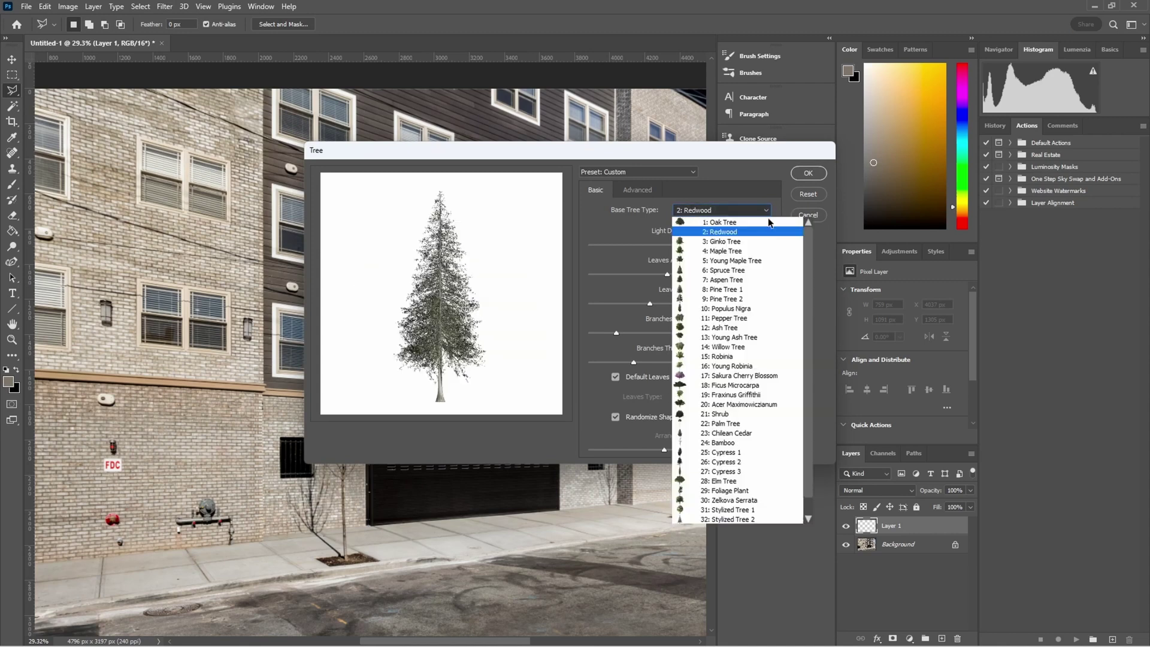
{"action": "left_click", "coordinate": [753, 261]}
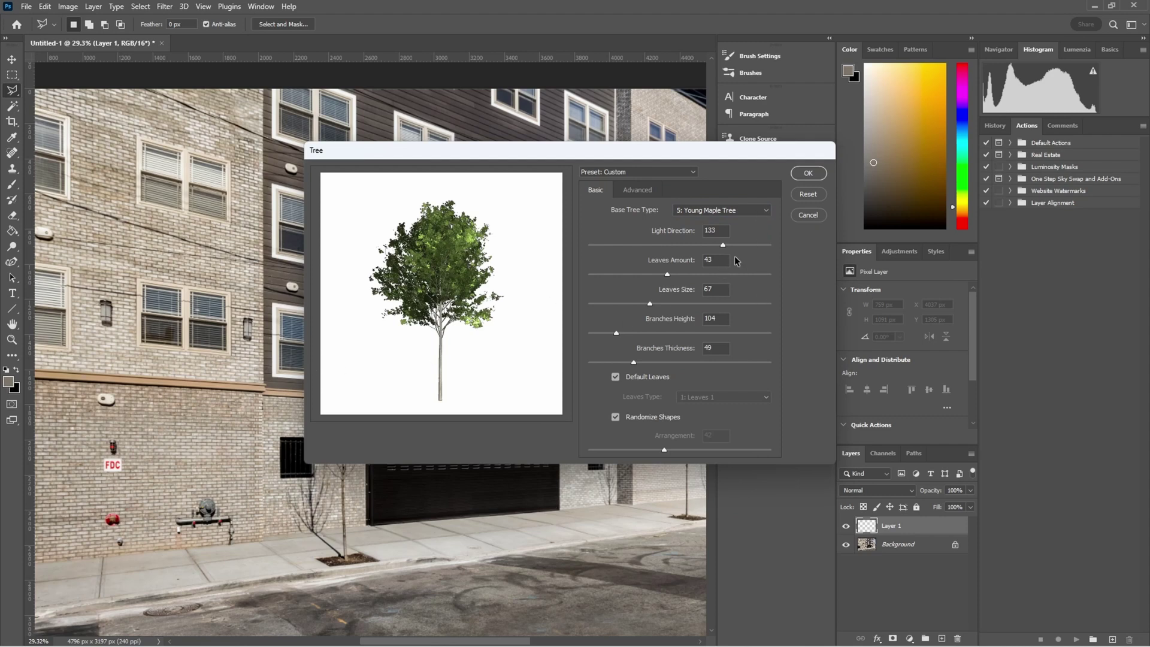
Set Branches Thickness 46 and Branches Height 108, and turn off Randomize Shapes.
{"action": "left_click_drag", "start_coordinate": [662, 154], "coordinate": [824, 296]}
{"action": "left_click_drag", "start_coordinate": [644, 292], "coordinate": [530, 304]}
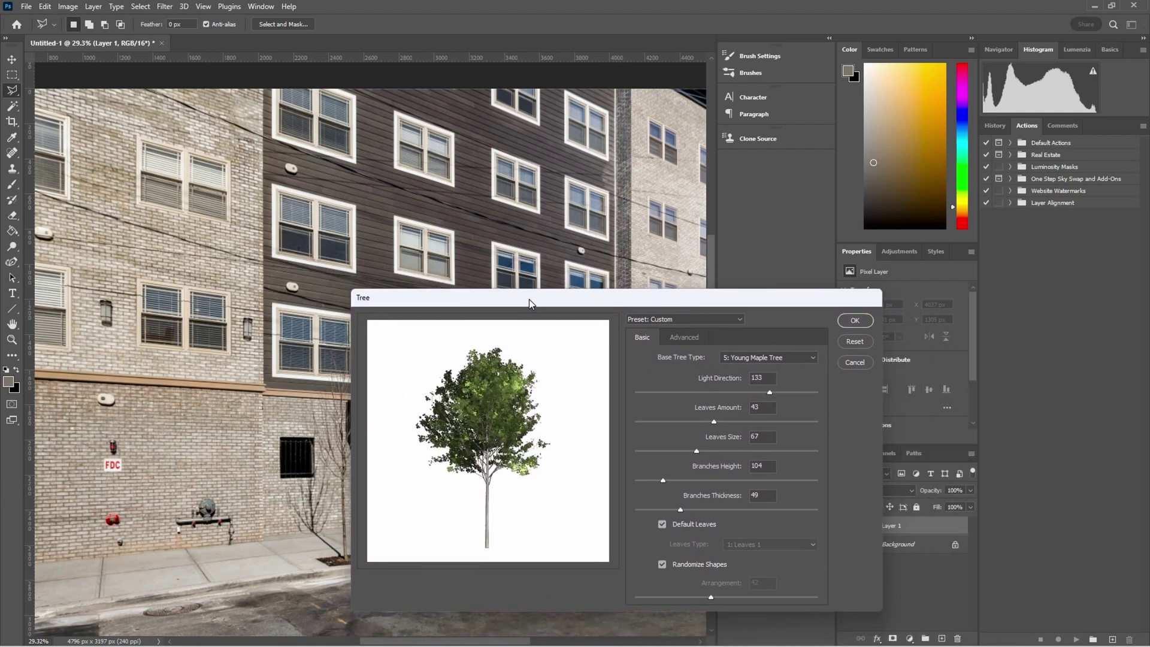
{"action": "left_click", "coordinate": [680, 511]}
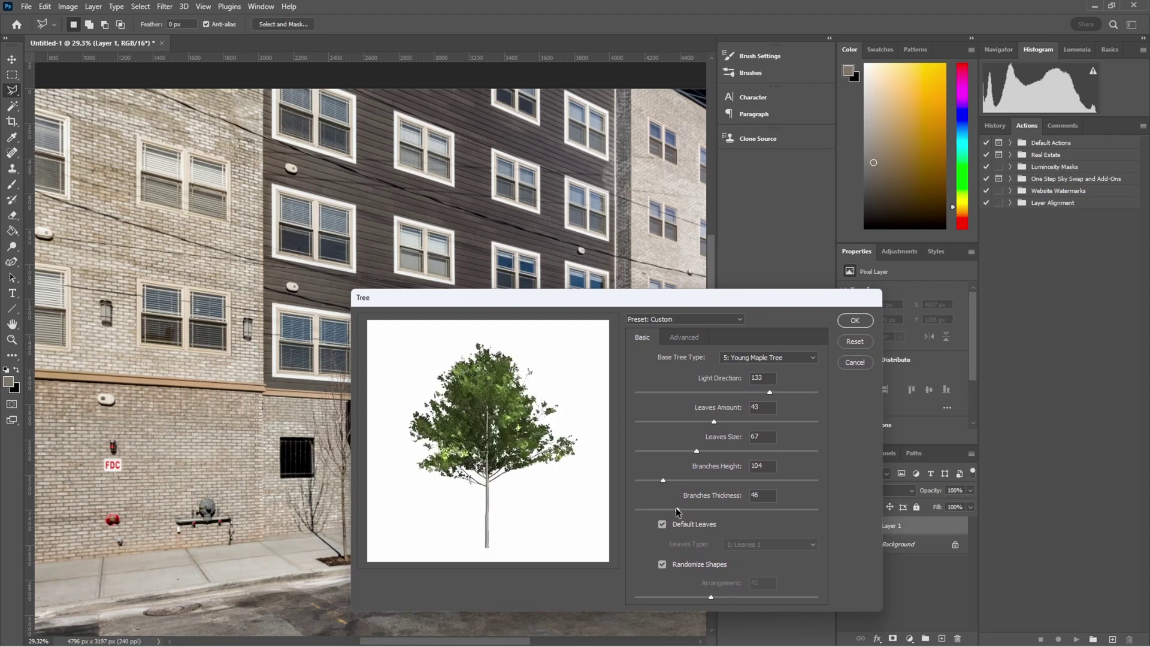
{"action": "left_click_drag", "start_coordinate": [662, 480], "coordinate": [648, 481]}
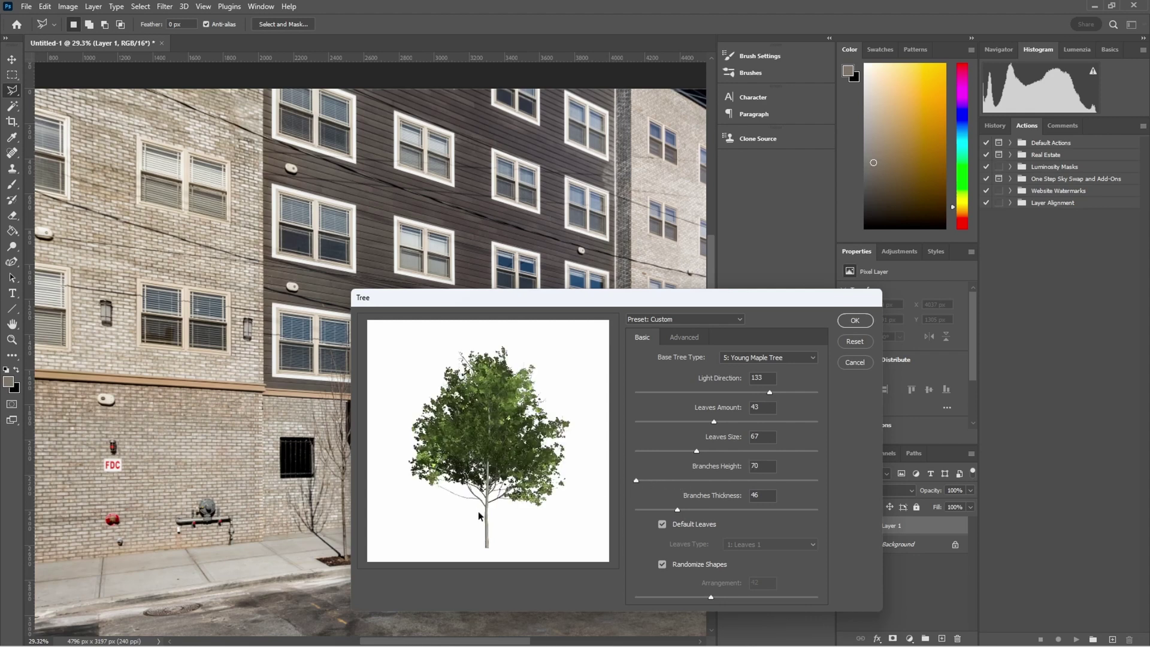
{"action": "left_click", "coordinate": [808, 481]}
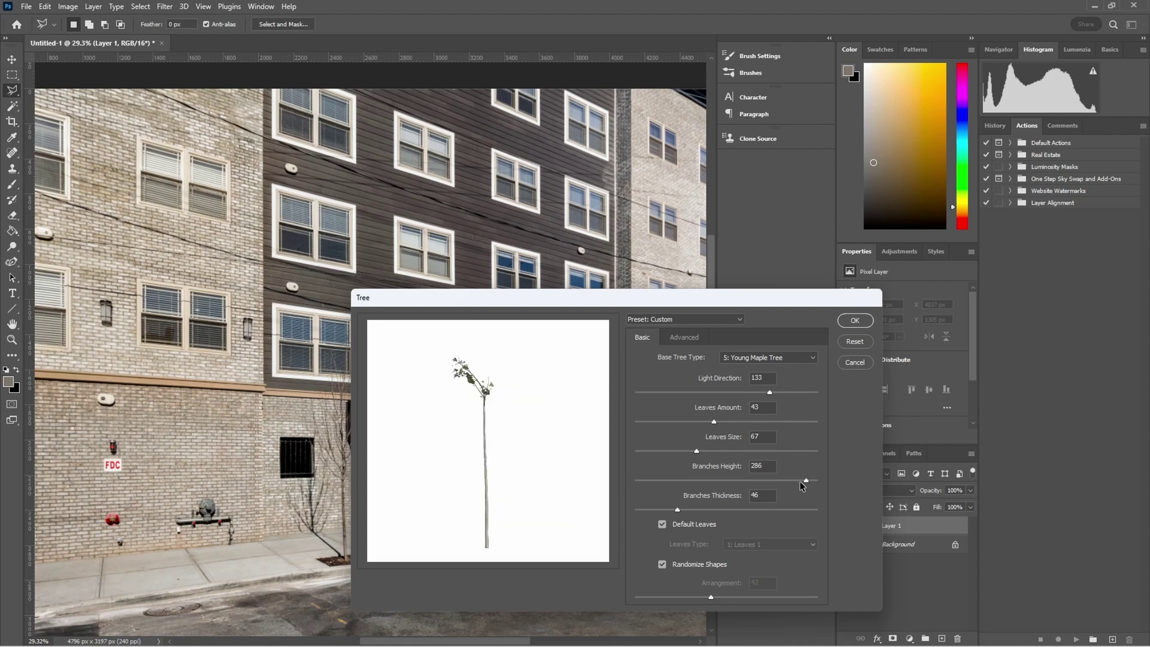
{"action": "left_click_drag", "start_coordinate": [706, 482], "coordinate": [665, 481]}
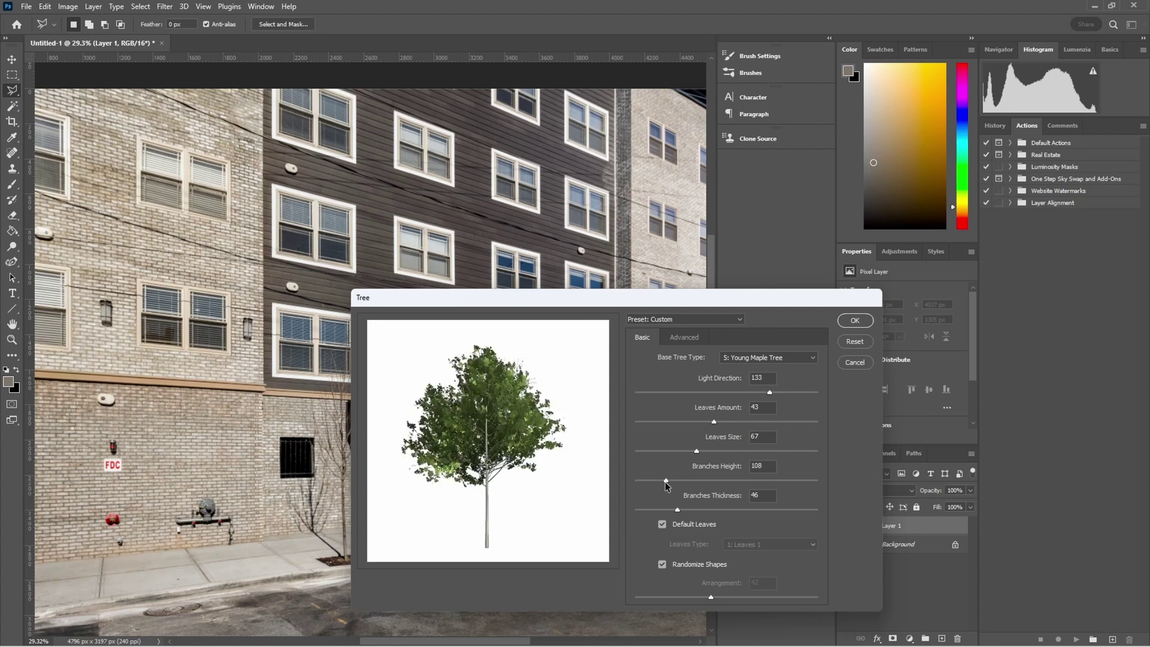
{"action": "left_click", "coordinate": [662, 564]}
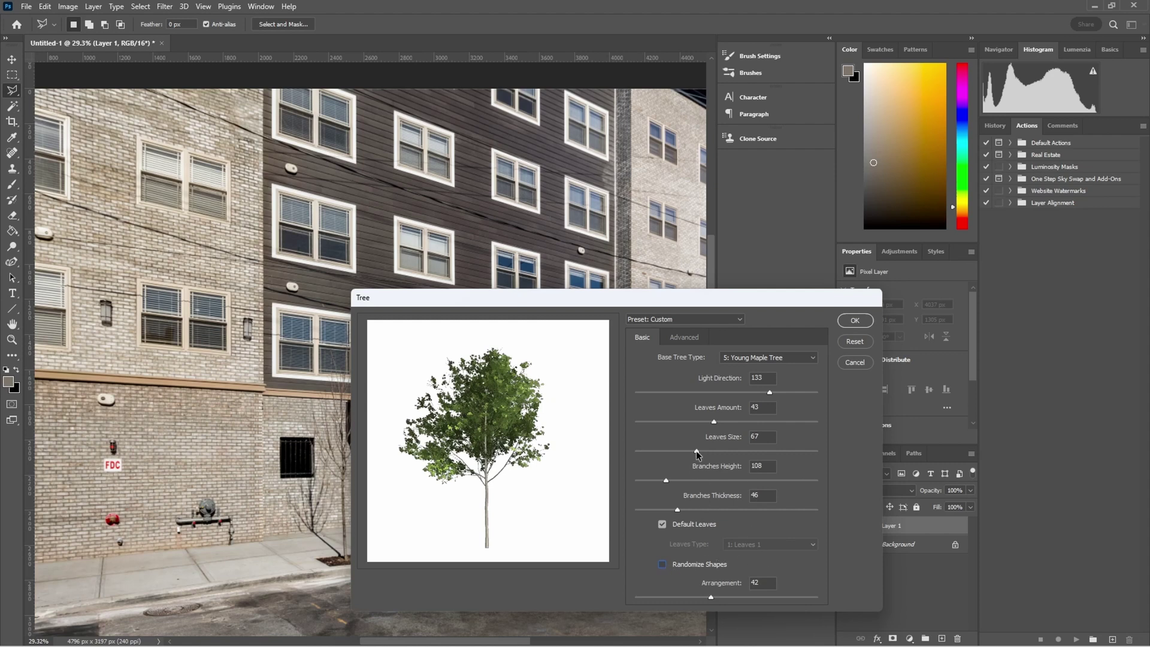
Set the maple's Leaves Size to 60 and Leaves Amount to 54.
{"action": "left_click_drag", "start_coordinate": [696, 451], "coordinate": [693, 452]}
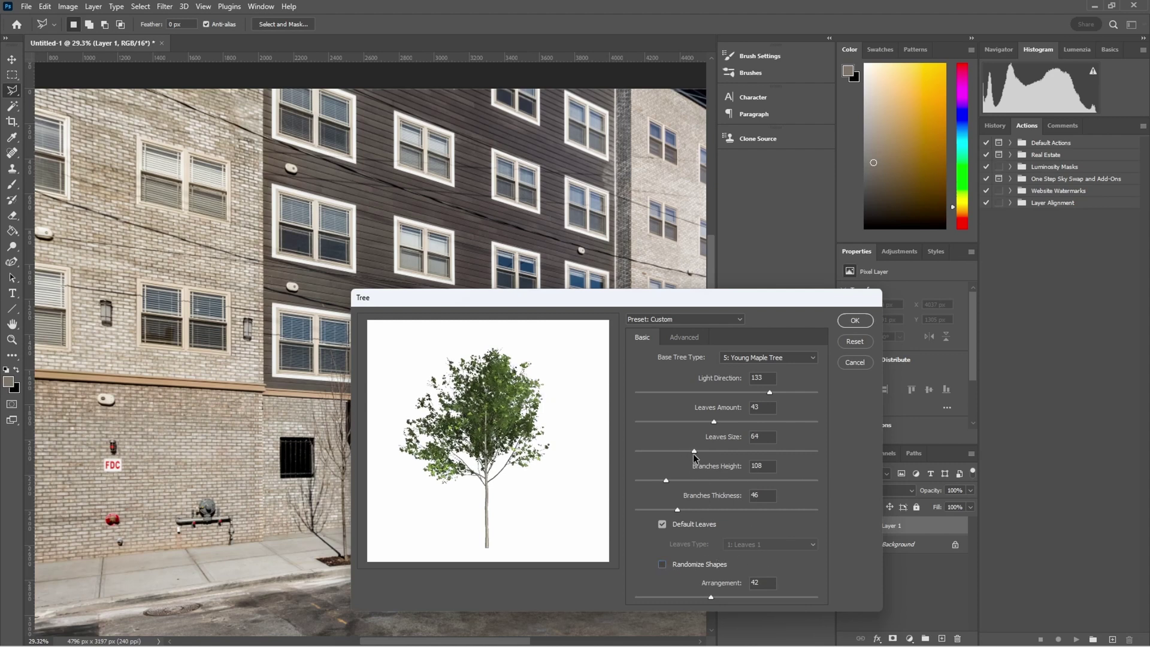
{"action": "left_click", "coordinate": [659, 453]}
{"action": "left_click_drag", "start_coordinate": [677, 453], "coordinate": [681, 454]}
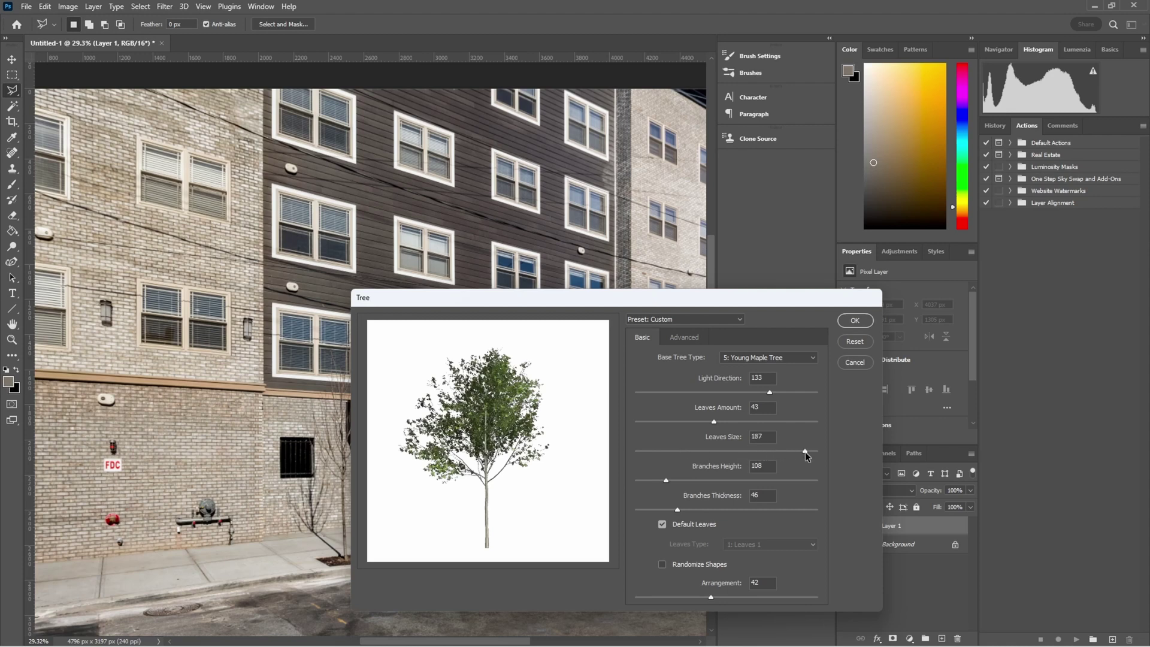
{"action": "left_click_drag", "start_coordinate": [805, 452], "coordinate": [813, 451]}
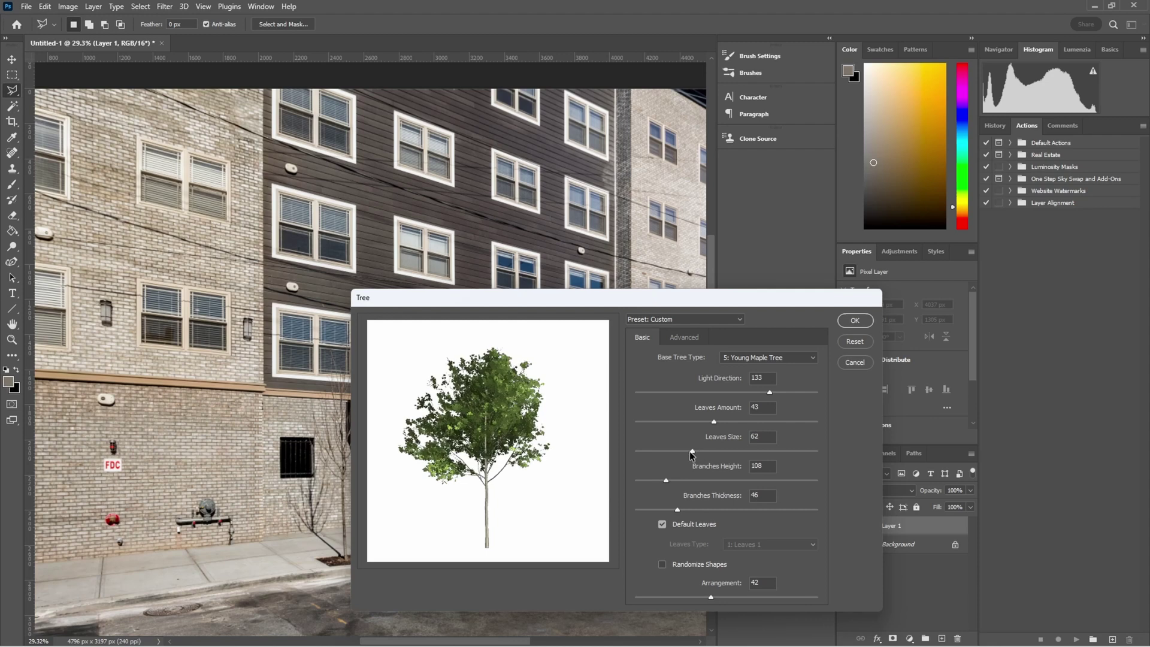
{"action": "left_click_drag", "start_coordinate": [685, 453], "coordinate": [692, 452]}
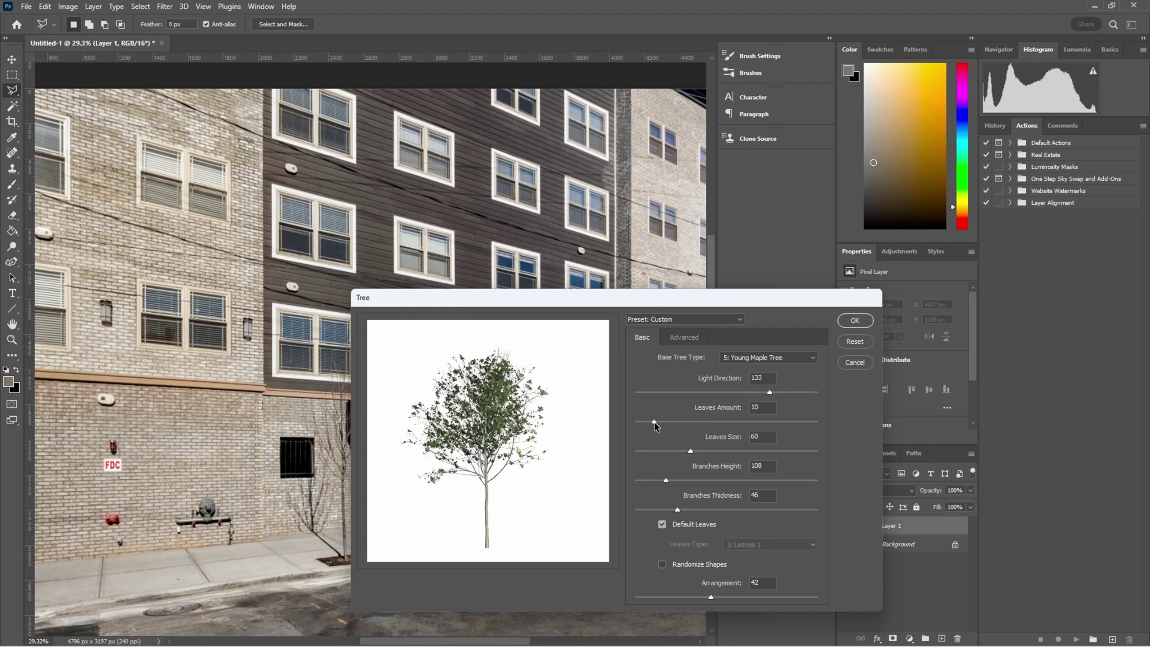
{"action": "left_click_drag", "start_coordinate": [654, 421], "coordinate": [810, 425]}
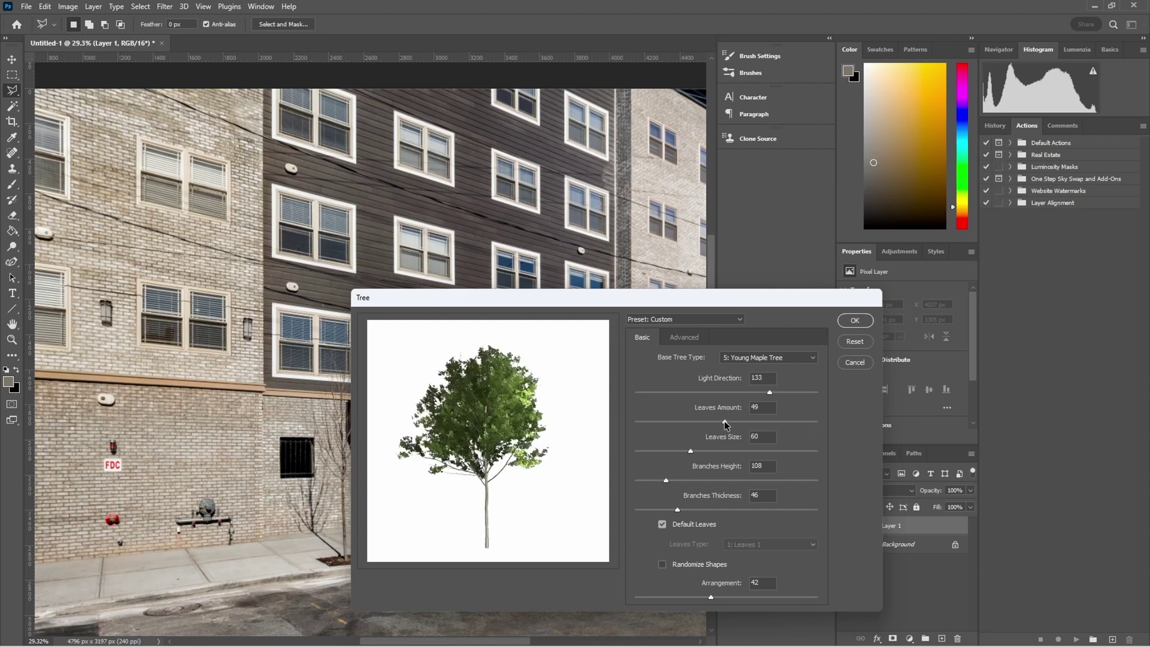
{"action": "left_click_drag", "start_coordinate": [722, 420], "coordinate": [733, 419]}
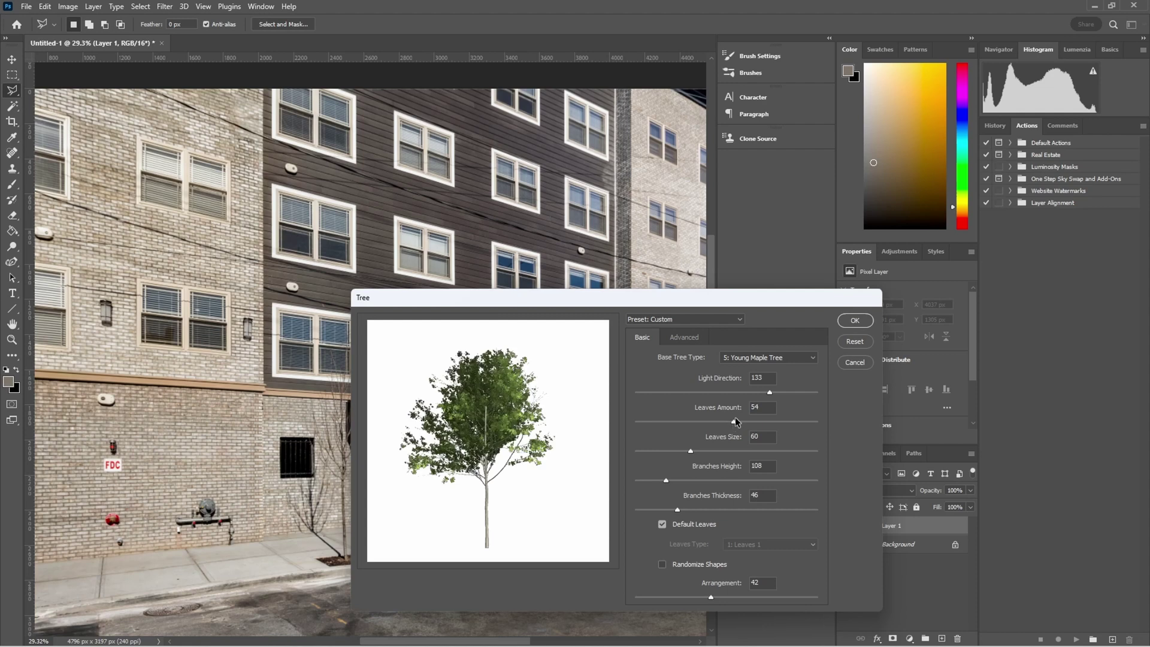
Set Light Direction 118 and Arrangement 51.2, then re-enable Randomize Shapes.
{"action": "left_click_drag", "start_coordinate": [770, 392], "coordinate": [596, 389]}
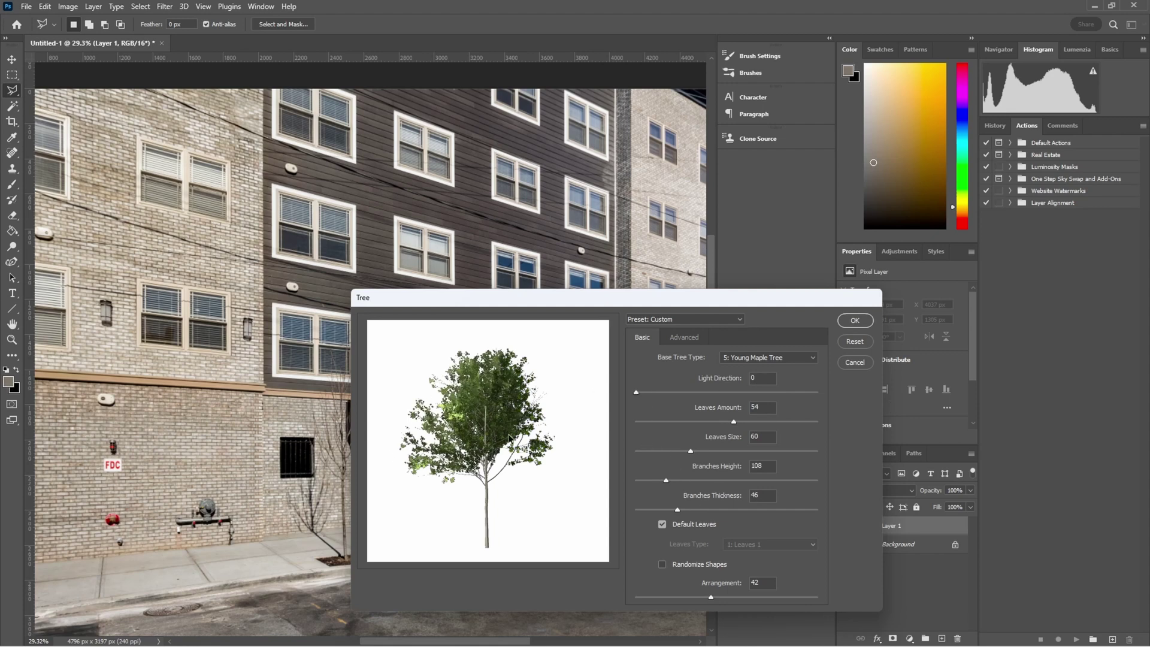
{"action": "left_click_drag", "start_coordinate": [810, 397], "coordinate": [848, 405]}
{"action": "left_click_drag", "start_coordinate": [770, 396], "coordinate": [754, 394]}
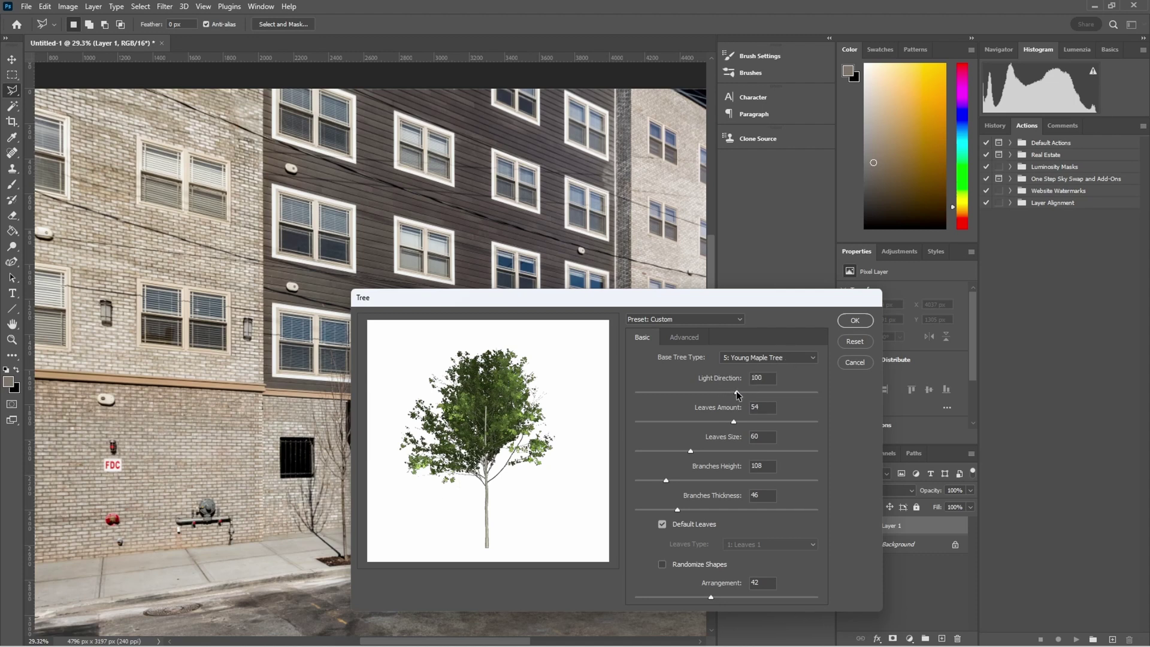
{"action": "left_click_drag", "start_coordinate": [738, 394], "coordinate": [756, 393]}
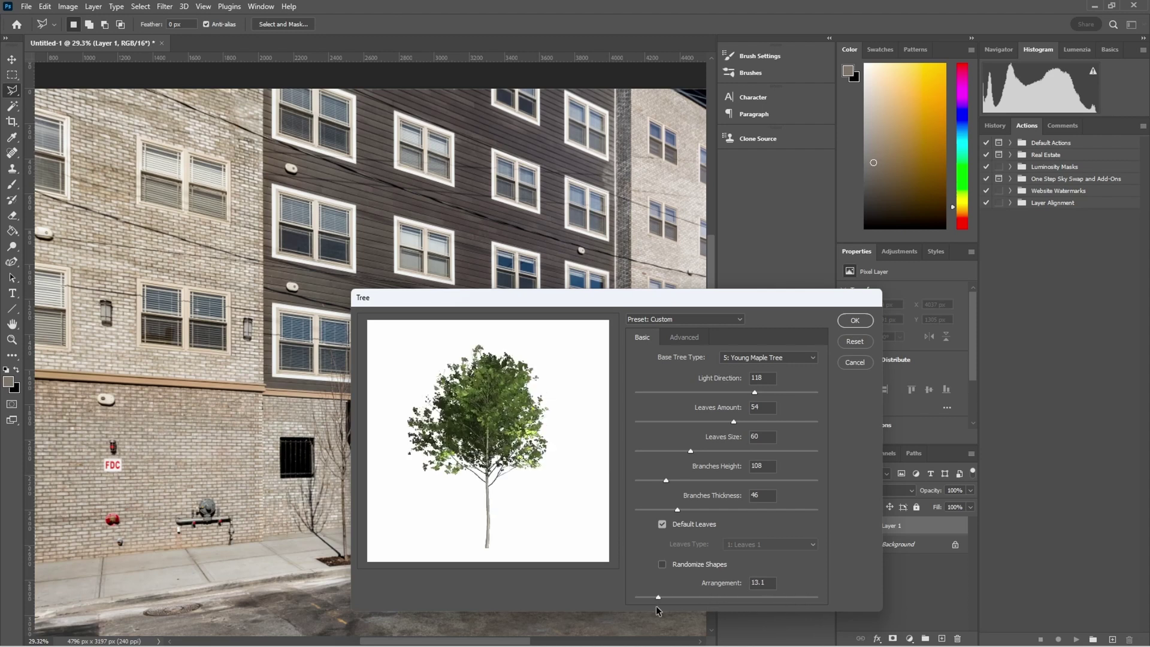
{"action": "left_click_drag", "start_coordinate": [662, 598], "coordinate": [729, 600]}
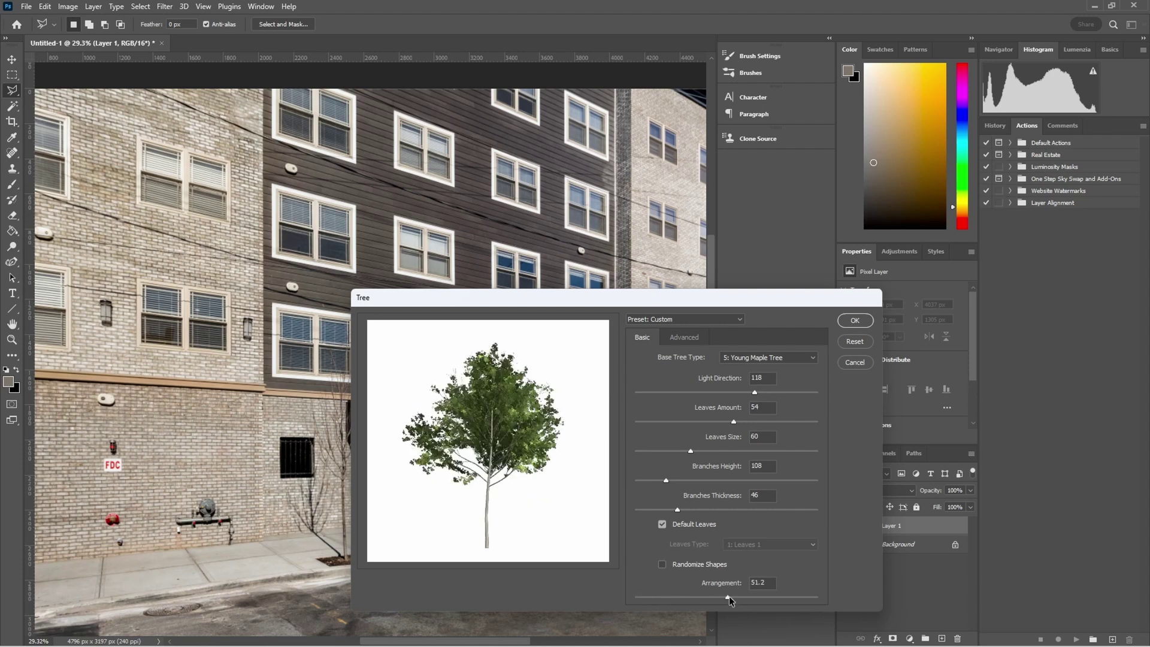
{"action": "left_click", "coordinate": [661, 565]}
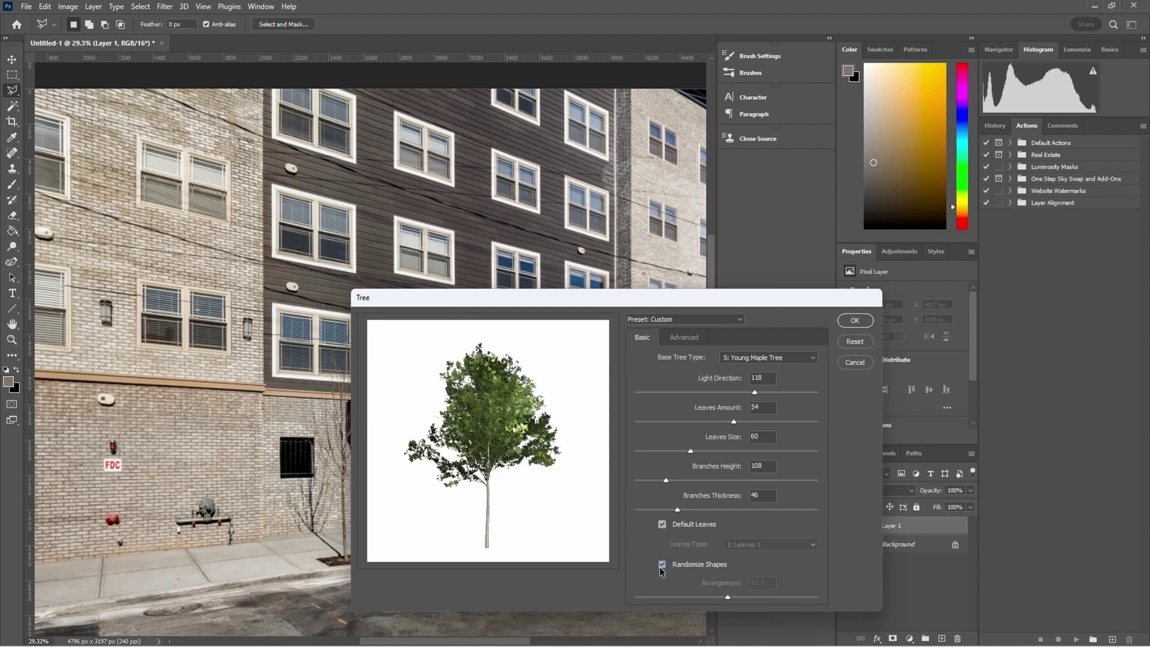
Render the maple onto Layer 1 and scale it to about 47%, trunk in the left tree pit.
{"action": "left_click", "coordinate": [866, 325]}
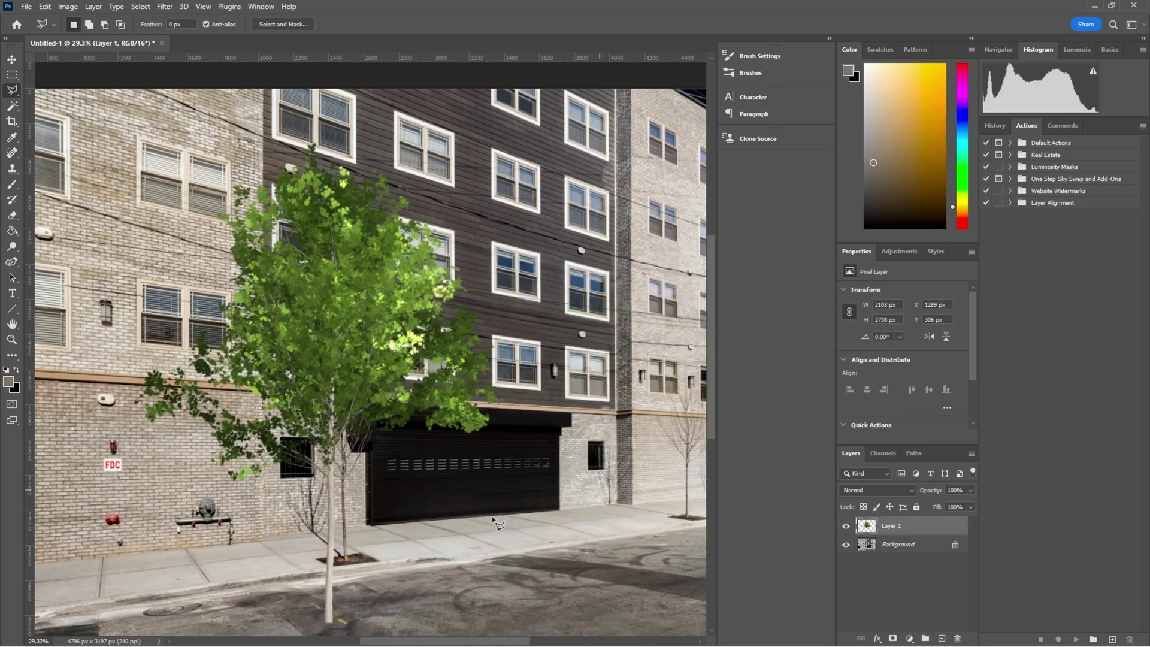
{"action": "key", "text": "ctrl+t"}
{"action": "left_click_drag", "start_coordinate": [336, 570], "coordinate": [345, 509]}
{"action": "left_click_drag", "start_coordinate": [329, 80], "coordinate": [343, 315]}
{"action": "left_click_drag", "start_coordinate": [330, 410], "coordinate": [339, 405]}
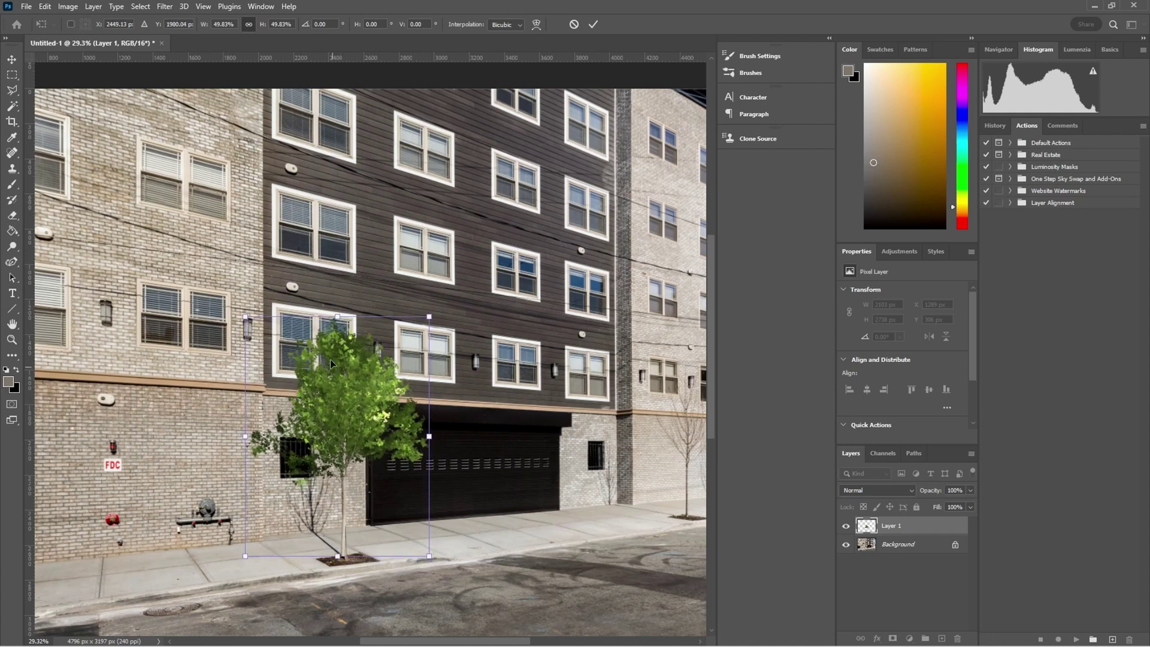
{"action": "left_click_drag", "start_coordinate": [337, 362], "coordinate": [339, 365]}
{"action": "left_click_drag", "start_coordinate": [339, 320], "coordinate": [348, 387]}
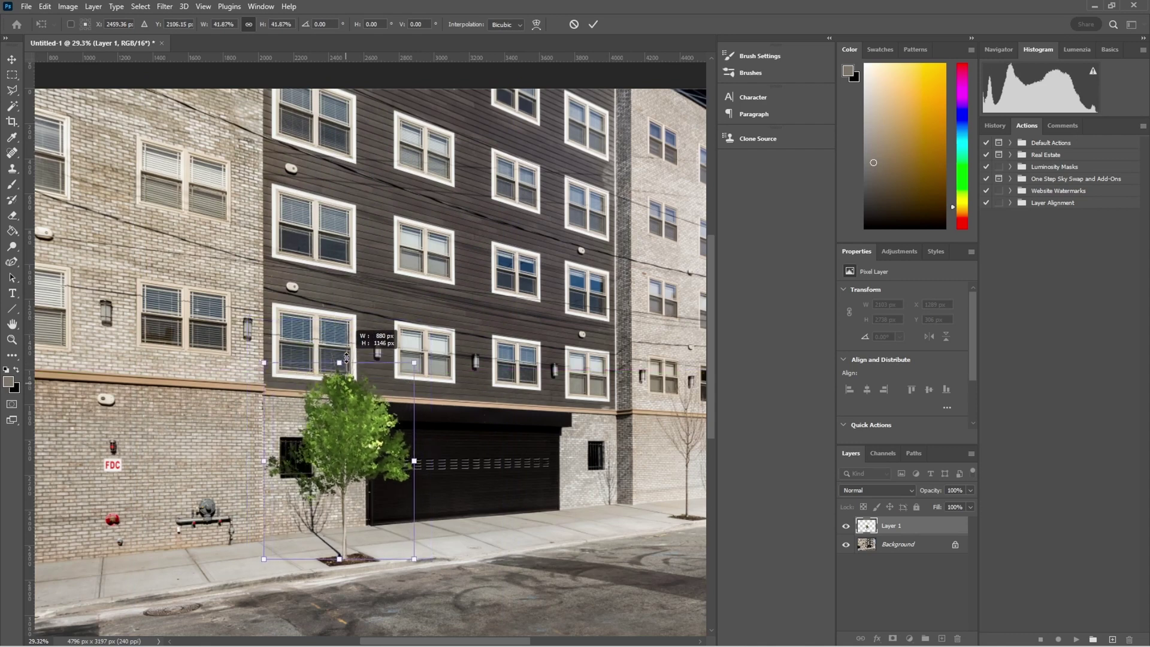
{"action": "left_click_drag", "start_coordinate": [346, 358], "coordinate": [349, 333]}
{"action": "left_click_drag", "start_coordinate": [357, 410], "coordinate": [355, 408]}
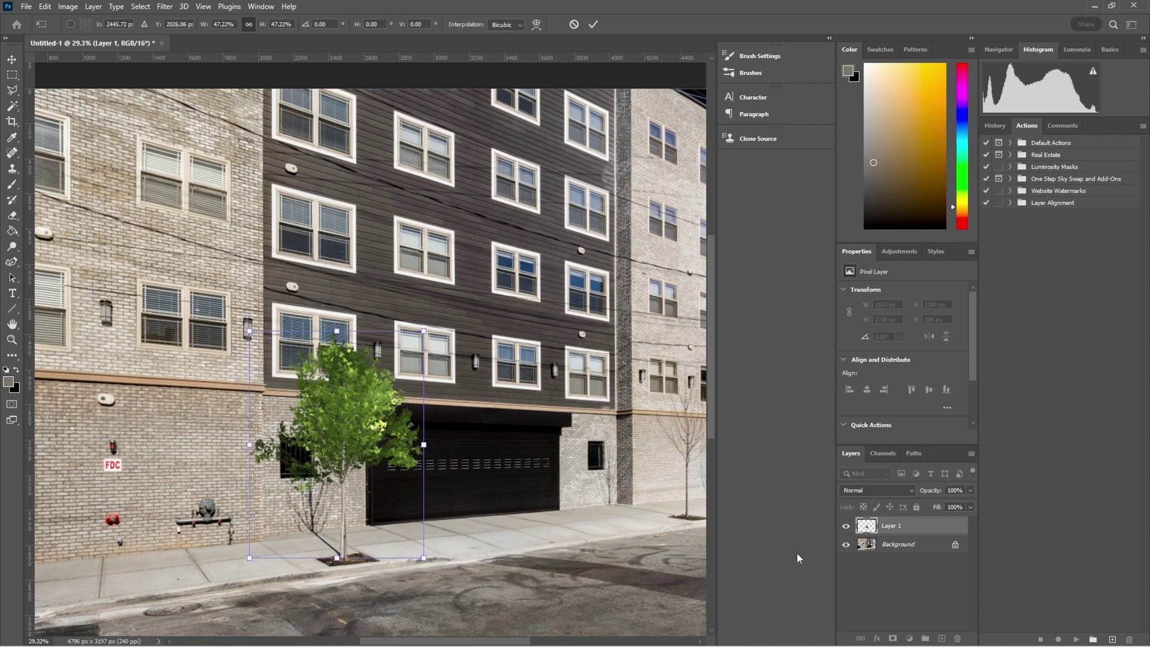
{"action": "key", "text": "Return"}
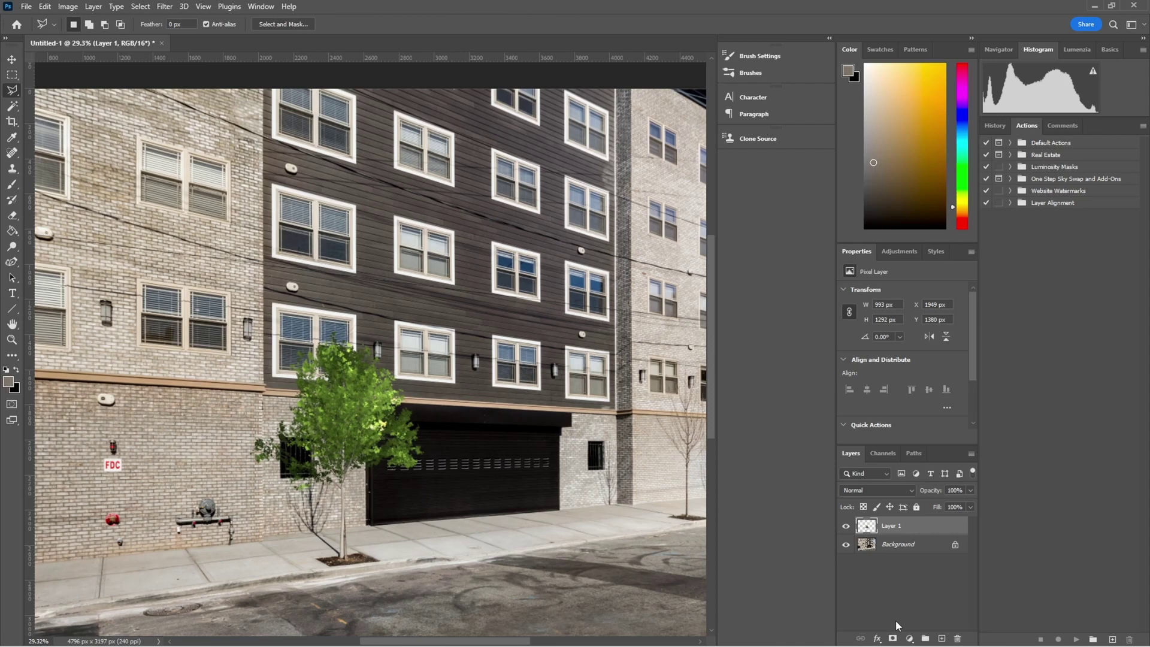
Give Layer 1 a black layer mask so only the bare sapling shows.
{"action": "scroll", "coordinate": [343, 559], "scroll_direction": "up", "scroll_amount": 10}
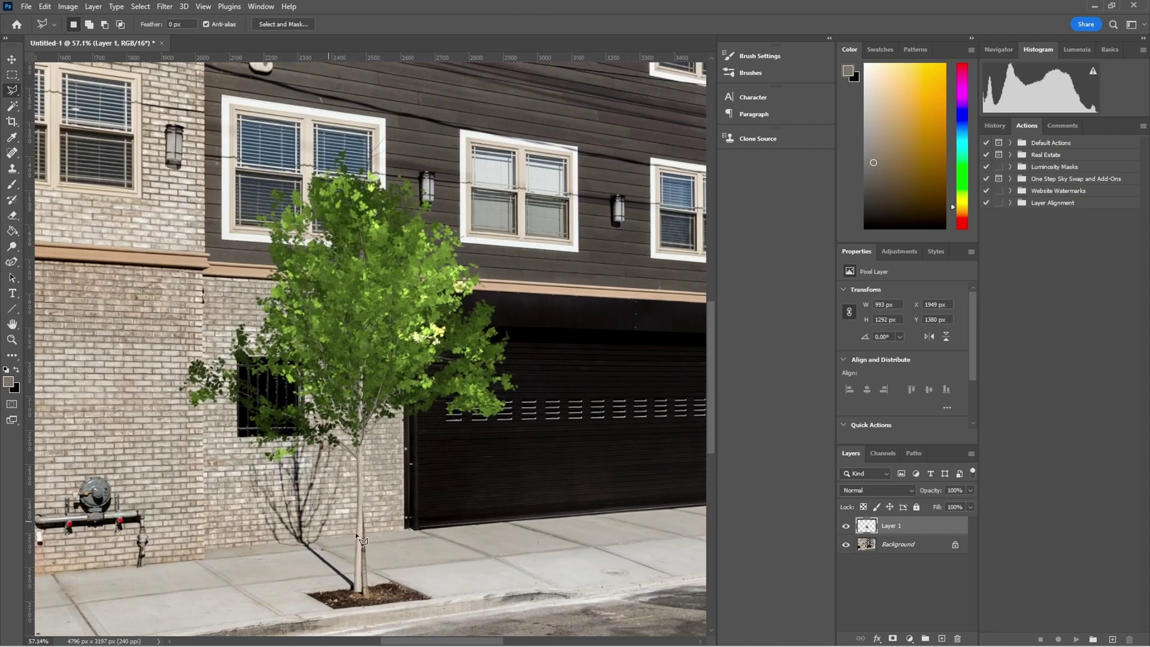
{"action": "scroll", "coordinate": [366, 555], "scroll_direction": "down", "scroll_amount": 6}
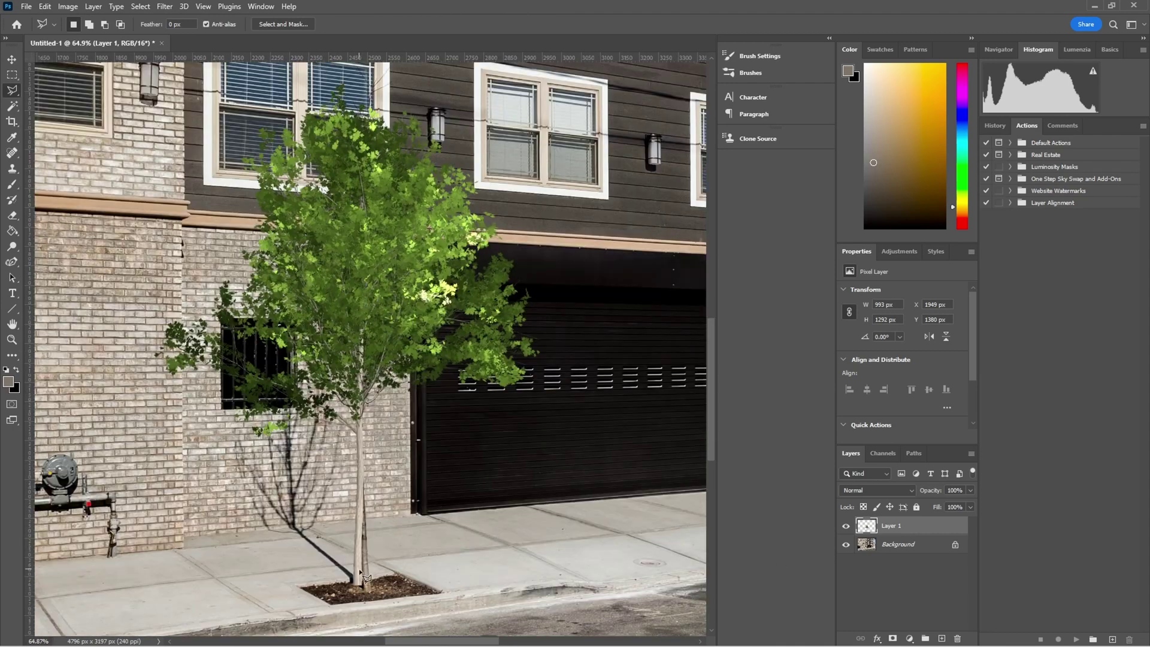
{"action": "scroll", "coordinate": [370, 528], "scroll_direction": "down", "scroll_amount": 3}
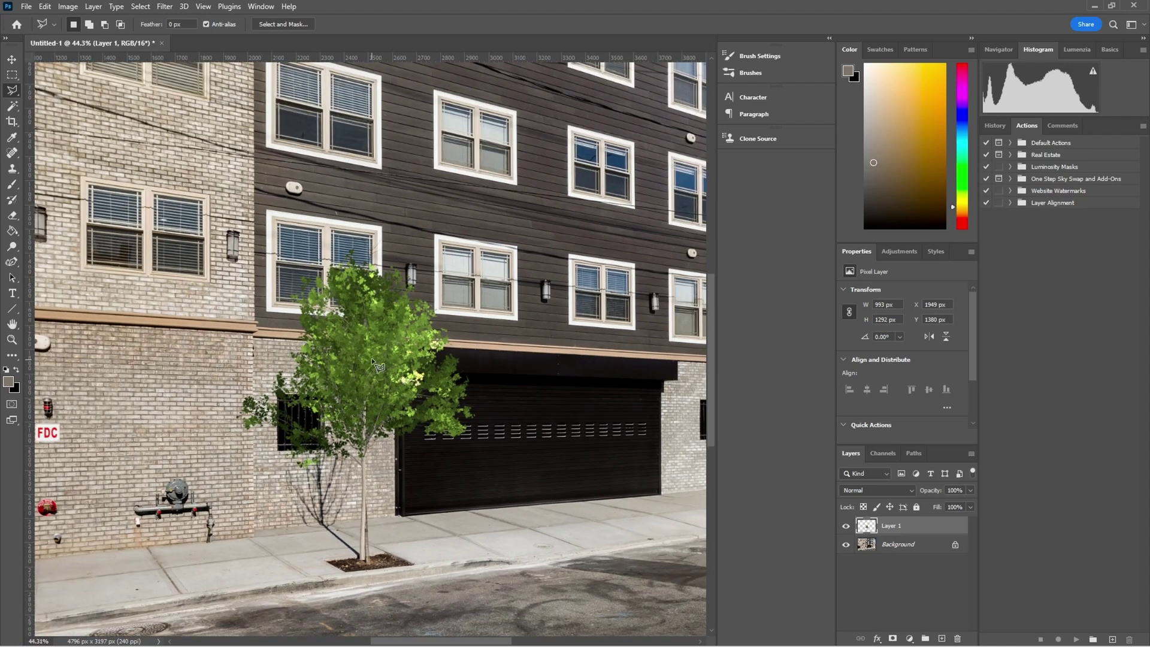
{"action": "scroll", "coordinate": [372, 358], "scroll_direction": "up", "scroll_amount": 1}
{"action": "mouse_move", "coordinate": [895, 644]}
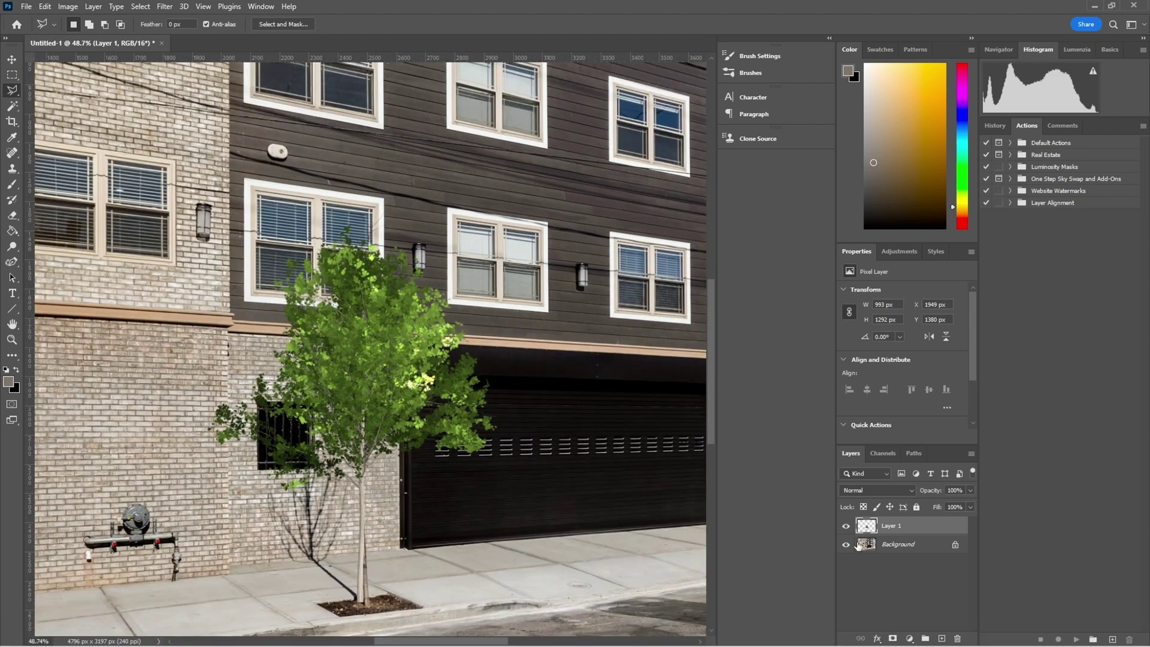
{"action": "left_click", "coordinate": [894, 639], "text": "alt"}
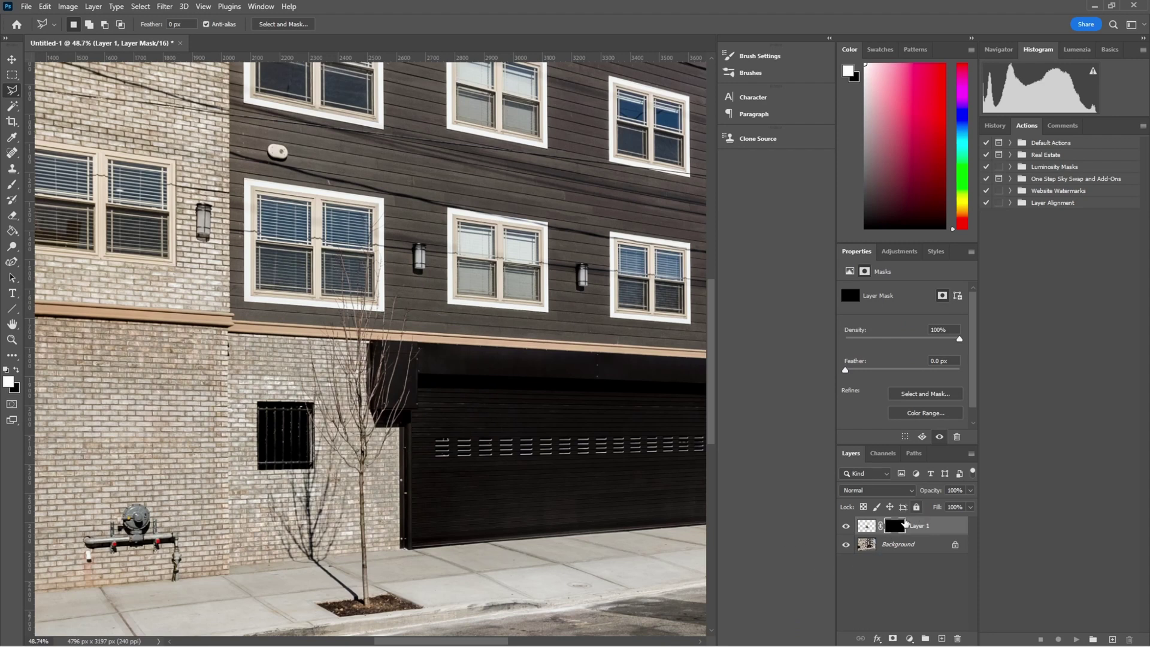
Color Range-select the light brick, window frames and sidewalk at Fuzziness 28, with the mask re-enabled.
{"action": "left_click", "coordinate": [902, 531], "text": "shift"}
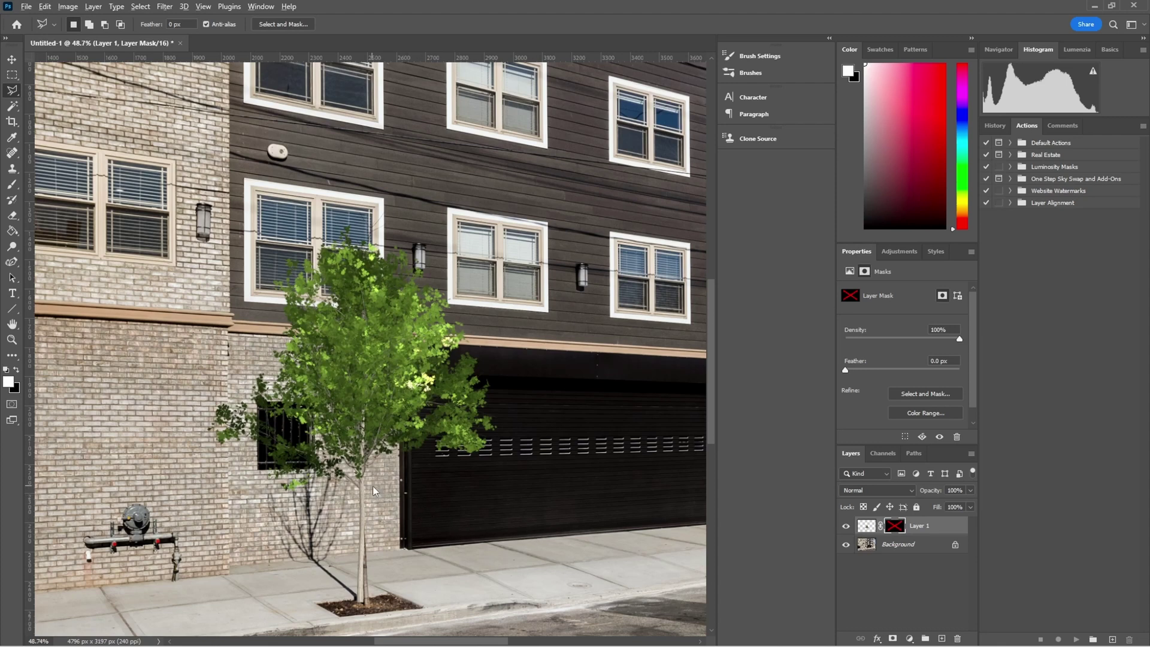
{"action": "key", "text": "alt+s"}
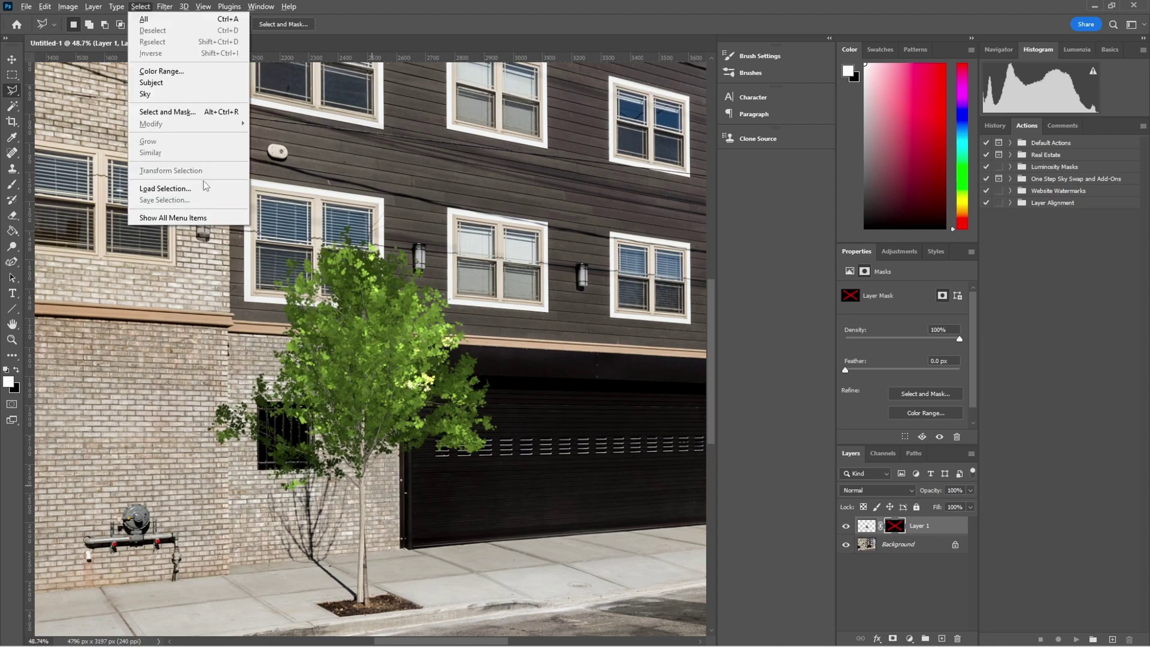
{"action": "left_click", "coordinate": [215, 72]}
{"action": "left_click", "coordinate": [362, 504]}
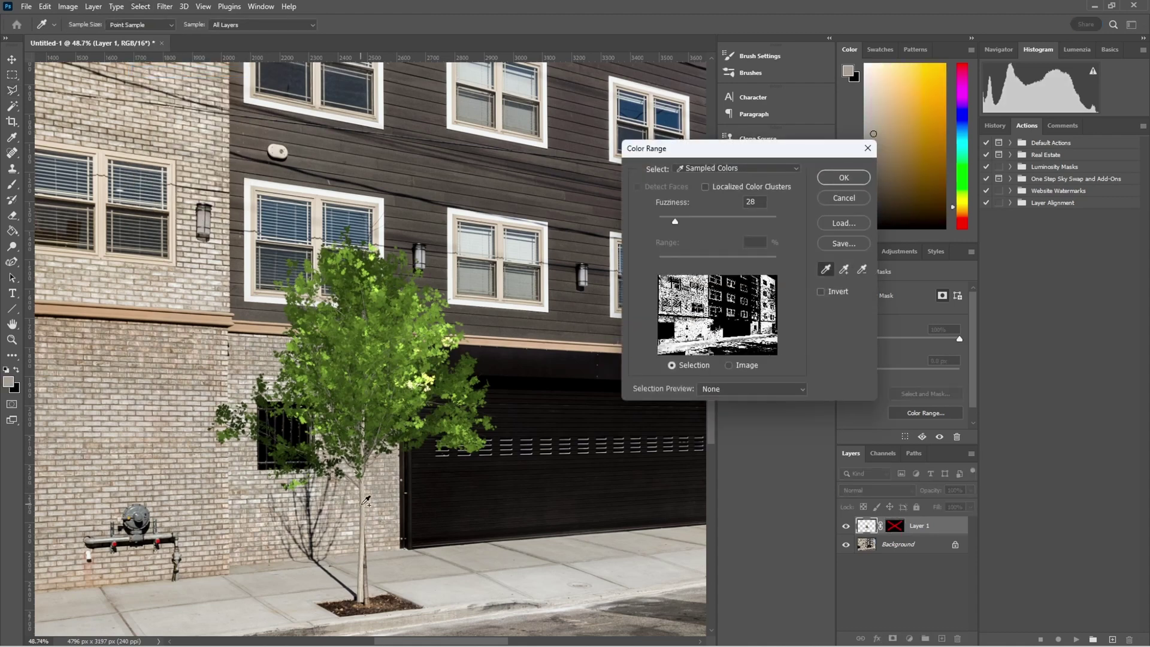
{"action": "left_click", "coordinate": [362, 505]}
{"action": "left_click", "coordinate": [855, 179]}
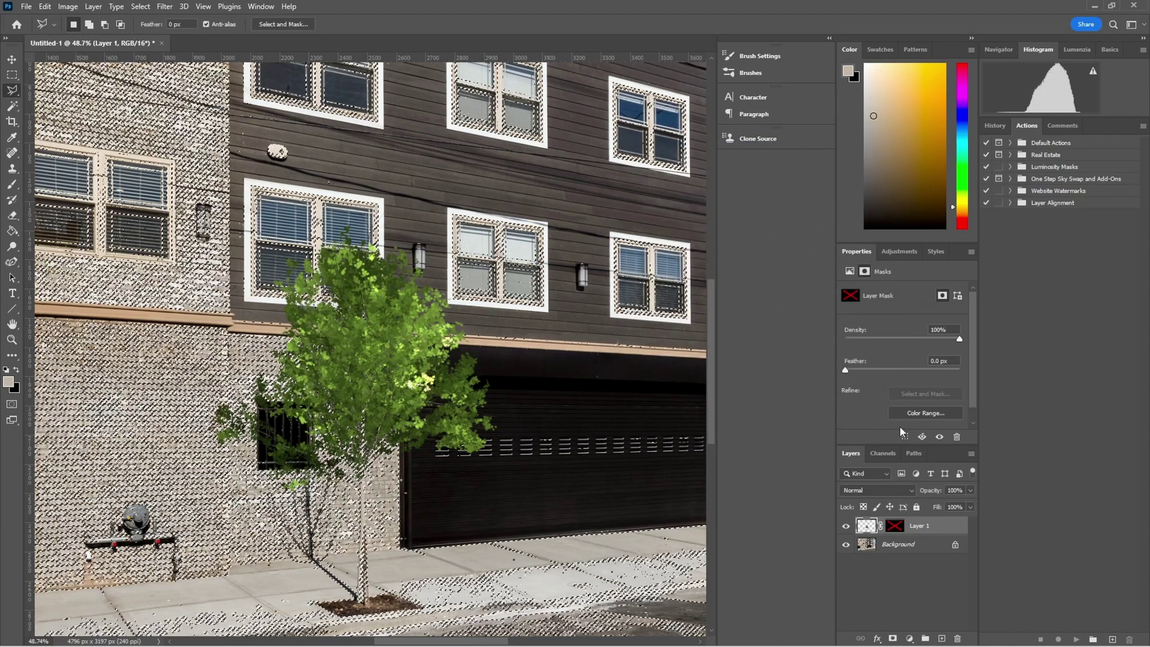
{"action": "left_click", "coordinate": [893, 527], "text": "shift"}
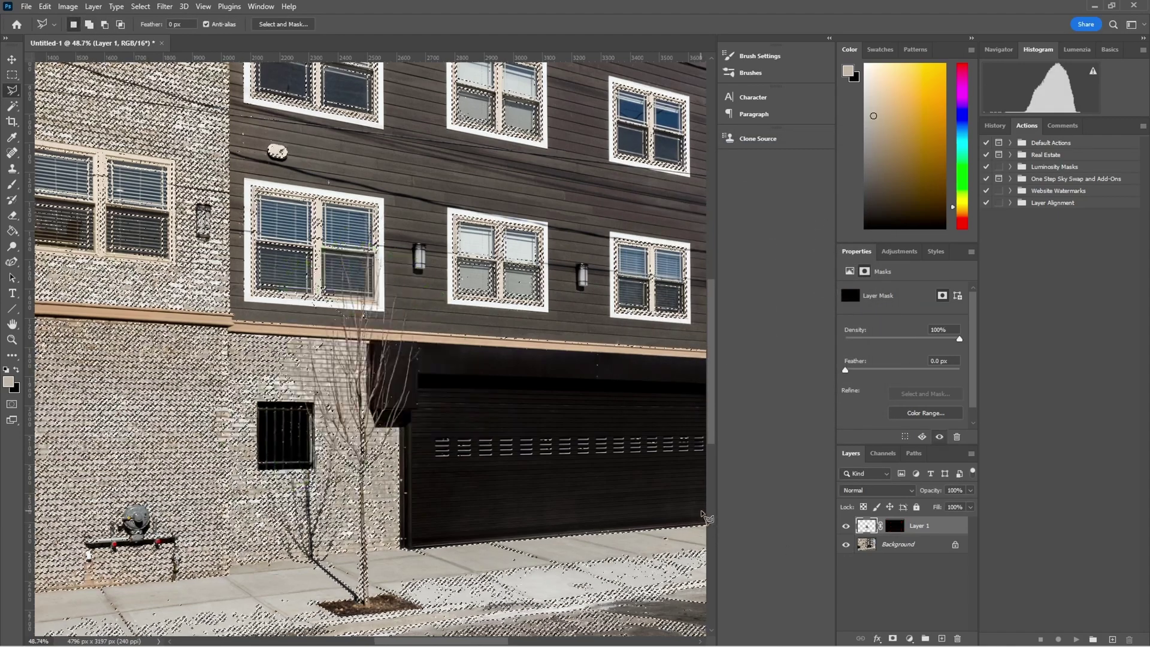
{"action": "key", "text": "b"}
{"action": "key", "text": "d"}
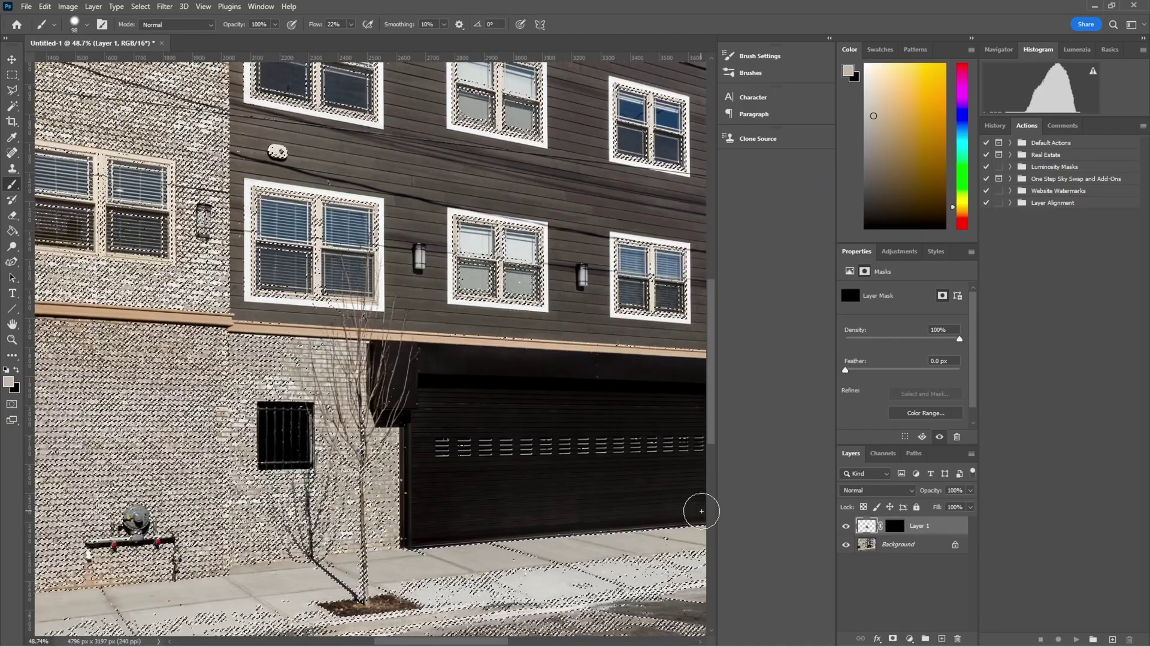
Paint white on the mask with a ~192 px brush to reveal foliage over the window and garage.
{"action": "key", "text": "x"}
{"action": "key", "text": "ctrl+backslash"}
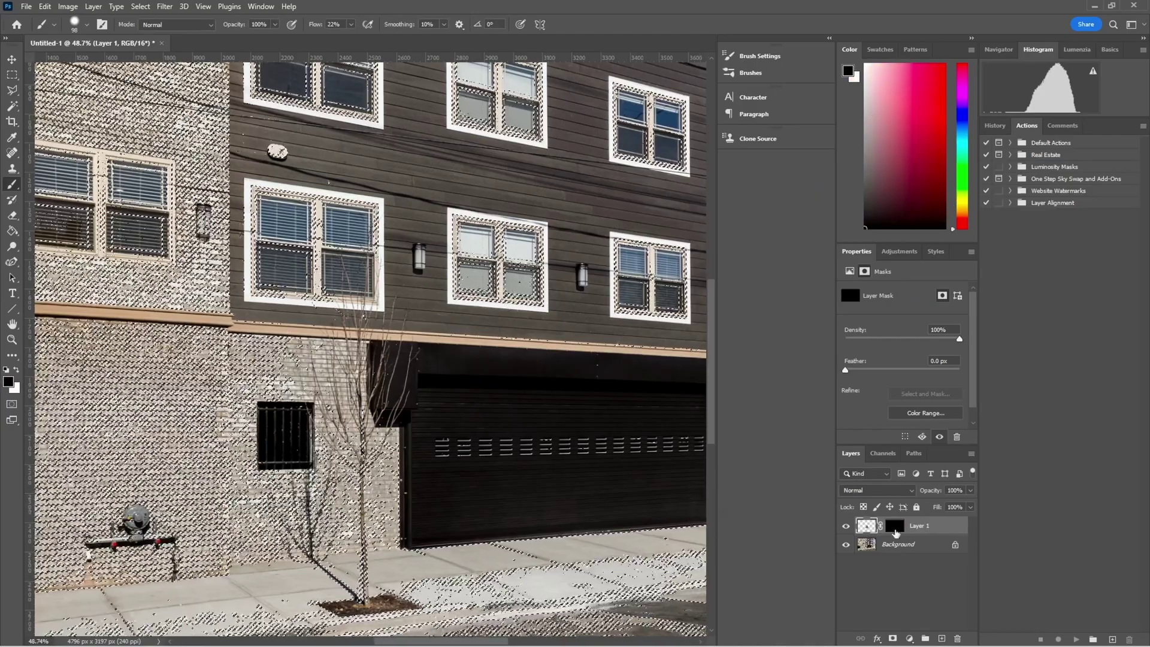
{"action": "left_click_drag", "start_coordinate": [398, 336], "coordinate": [386, 386]}
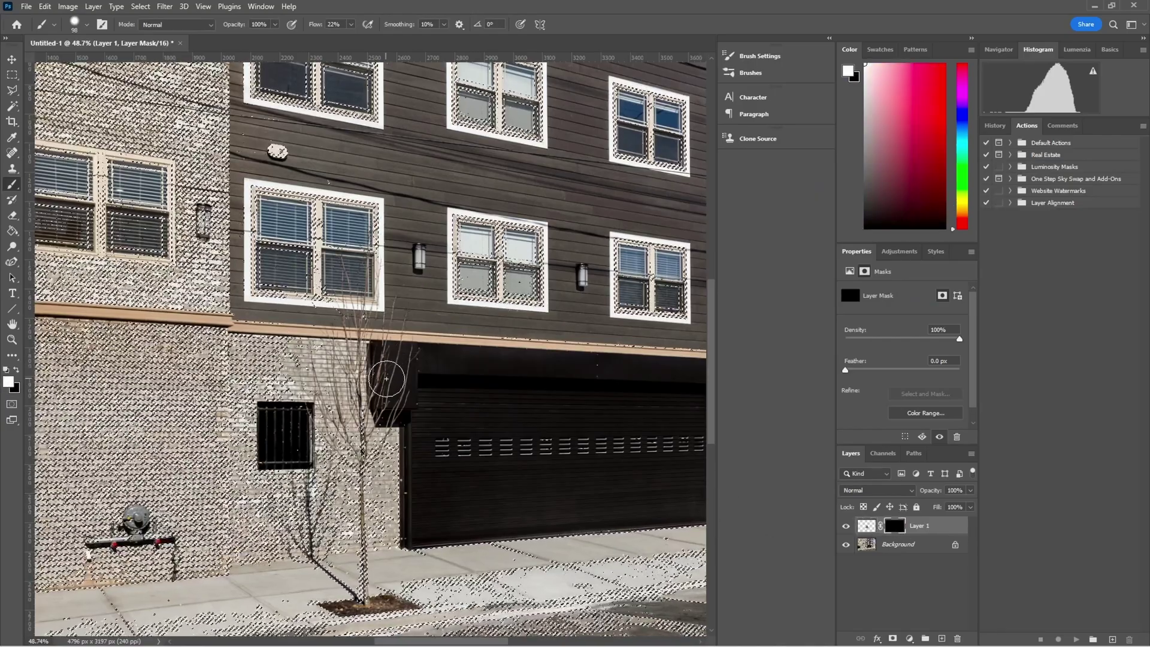
{"action": "mouse_move", "coordinate": [407, 403]}
{"action": "left_mouse_down"}
{"action": "mouse_move", "coordinate": [432, 412]}
{"action": "mouse_move", "coordinate": [385, 437]}
{"action": "mouse_move", "coordinate": [384, 456]}
{"action": "mouse_move", "coordinate": [457, 444]}
{"action": "mouse_move", "coordinate": [385, 423]}
{"action": "mouse_move", "coordinate": [411, 453]}
{"action": "mouse_move", "coordinate": [333, 434]}
{"action": "mouse_move", "coordinate": [437, 406]}
{"action": "mouse_move", "coordinate": [398, 403]}
{"action": "mouse_move", "coordinate": [364, 428]}
{"action": "left_mouse_up"}
{"action": "key", "text": "ctrl+d"}
{"action": "mouse_move", "coordinate": [285, 415]}
{"action": "left_mouse_down"}
{"action": "mouse_move", "coordinate": [429, 435]}
{"action": "mouse_move", "coordinate": [349, 429]}
{"action": "mouse_move", "coordinate": [442, 419]}
{"action": "mouse_move", "coordinate": [254, 396]}
{"action": "mouse_move", "coordinate": [368, 388]}
{"action": "mouse_move", "coordinate": [287, 380]}
{"action": "mouse_move", "coordinate": [394, 404]}
{"action": "mouse_move", "coordinate": [408, 374]}
{"action": "mouse_move", "coordinate": [345, 364]}
{"action": "mouse_move", "coordinate": [376, 350]}
{"action": "mouse_move", "coordinate": [300, 334]}
{"action": "mouse_move", "coordinate": [339, 297]}
{"action": "mouse_move", "coordinate": [311, 293]}
{"action": "mouse_move", "coordinate": [385, 267]}
{"action": "mouse_move", "coordinate": [305, 277]}
{"action": "mouse_move", "coordinate": [389, 299]}
{"action": "mouse_move", "coordinate": [433, 368]}
{"action": "mouse_move", "coordinate": [377, 377]}
{"action": "mouse_move", "coordinate": [468, 400]}
{"action": "mouse_move", "coordinate": [369, 298]}
{"action": "mouse_move", "coordinate": [464, 334]}
{"action": "mouse_move", "coordinate": [359, 274]}
{"action": "mouse_move", "coordinate": [466, 358]}
{"action": "mouse_move", "coordinate": [454, 327]}
{"action": "mouse_move", "coordinate": [483, 376]}
{"action": "mouse_move", "coordinate": [473, 407]}
{"action": "mouse_move", "coordinate": [491, 435]}
{"action": "mouse_move", "coordinate": [490, 398]}
{"action": "mouse_move", "coordinate": [433, 404]}
{"action": "mouse_move", "coordinate": [433, 354]}
{"action": "mouse_move", "coordinate": [406, 364]}
{"action": "mouse_move", "coordinate": [393, 343]}
{"action": "mouse_move", "coordinate": [338, 352]}
{"action": "mouse_move", "coordinate": [259, 401]}
{"action": "mouse_move", "coordinate": [354, 410]}
{"action": "mouse_move", "coordinate": [331, 378]}
{"action": "mouse_move", "coordinate": [257, 431]}
{"action": "mouse_move", "coordinate": [280, 422]}
{"action": "mouse_move", "coordinate": [269, 405]}
{"action": "mouse_move", "coordinate": [203, 423]}
{"action": "mouse_move", "coordinate": [275, 401]}
{"action": "mouse_move", "coordinate": [257, 435]}
{"action": "mouse_move", "coordinate": [274, 417]}
{"action": "mouse_move", "coordinate": [274, 508]}
{"action": "mouse_move", "coordinate": [340, 530]}
{"action": "left_mouse_up"}
Paint black with a smaller brush to hide the stray leafy branch left of the window.
{"action": "key", "text": "x"}
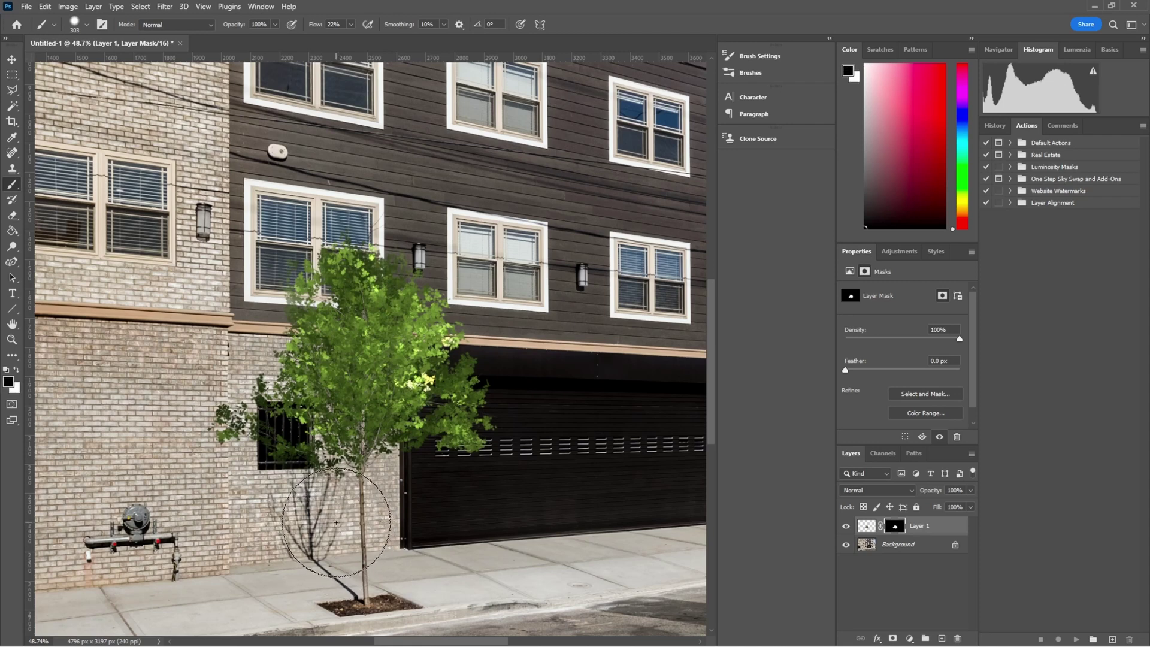
{"action": "right_click", "coordinate": [289, 502], "text": "alt"}
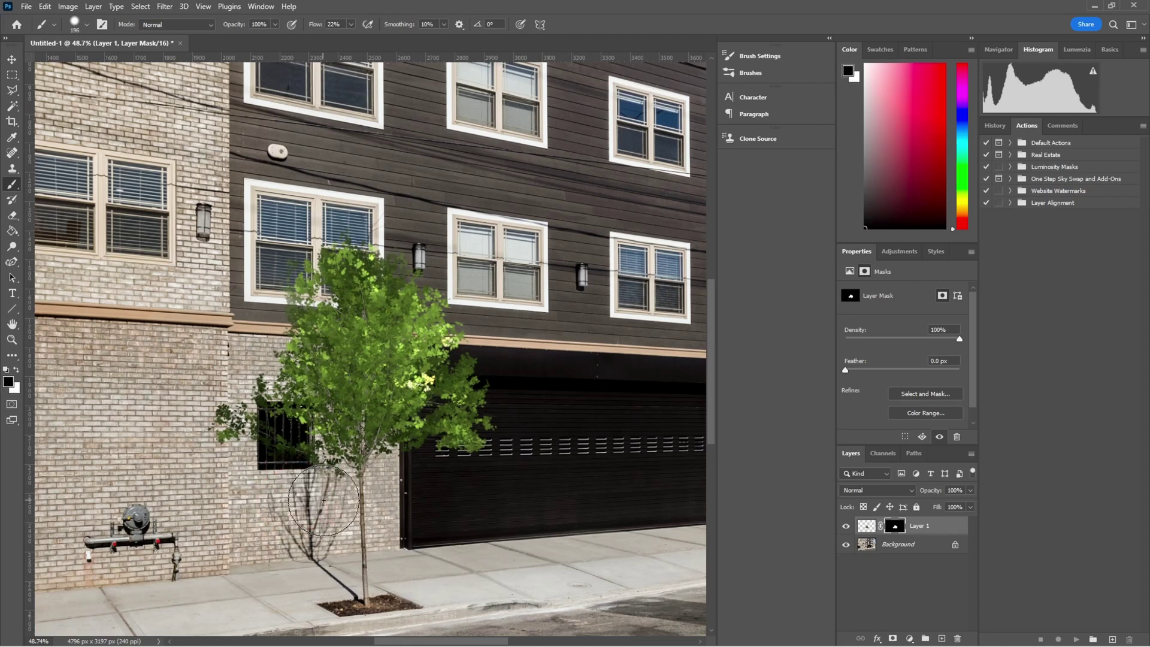
{"action": "mouse_move", "coordinate": [270, 458]}
{"action": "left_mouse_down"}
{"action": "mouse_move", "coordinate": [246, 430]}
{"action": "mouse_move", "coordinate": [169, 428]}
{"action": "mouse_move", "coordinate": [232, 398]}
{"action": "mouse_move", "coordinate": [204, 421]}
{"action": "mouse_move", "coordinate": [237, 442]}
{"action": "left_mouse_up"}
{"action": "right_click", "coordinate": [237, 441], "text": "alt"}
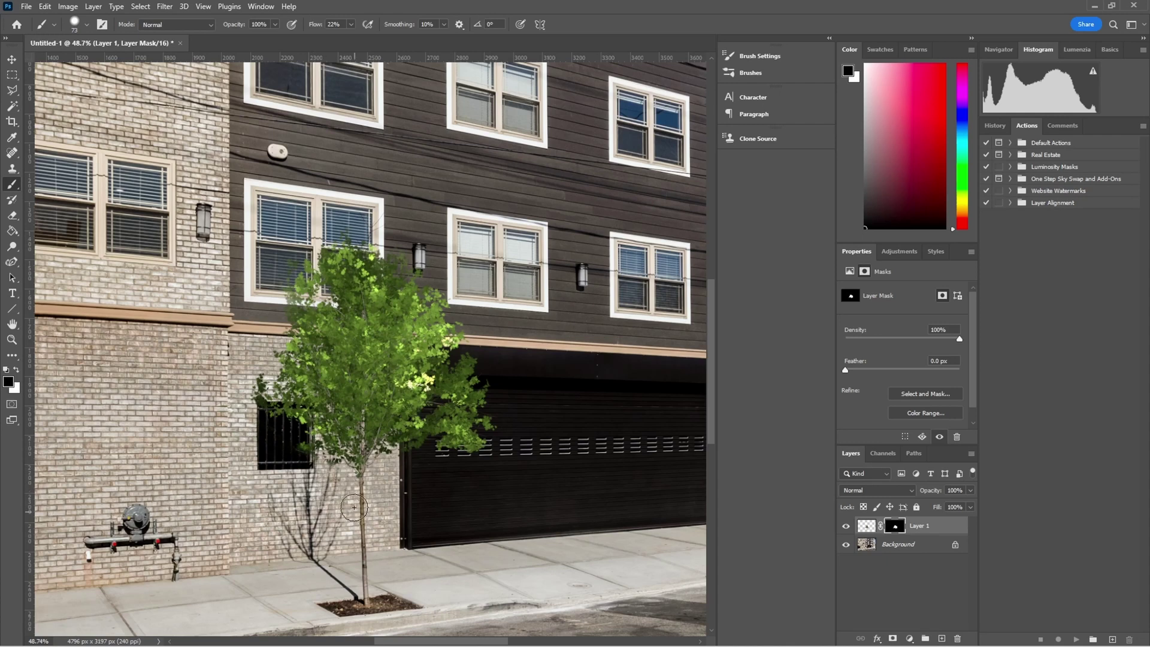
Paint white with a 33 px brush to restore leaves from the wall up to the window.
{"action": "scroll", "coordinate": [351, 491], "scroll_direction": "up", "scroll_amount": 5}
{"action": "key", "text": "x"}
{"action": "right_click", "coordinate": [351, 473], "text": "alt"}
{"action": "mouse_move", "coordinate": [340, 475]}
{"action": "left_mouse_down"}
{"action": "mouse_move", "coordinate": [336, 486]}
{"action": "mouse_move", "coordinate": [376, 482]}
{"action": "mouse_move", "coordinate": [311, 438]}
{"action": "mouse_move", "coordinate": [174, 394]}
{"action": "mouse_move", "coordinate": [240, 383]}
{"action": "mouse_move", "coordinate": [228, 413]}
{"action": "mouse_move", "coordinate": [276, 428]}
{"action": "mouse_move", "coordinate": [151, 421]}
{"action": "mouse_move", "coordinate": [144, 450]}
{"action": "mouse_move", "coordinate": [172, 465]}
{"action": "left_mouse_up"}
Switch to black, zoom around the sapling trunk, then target Layer 1's pixels instead of its mask.
{"action": "scroll", "coordinate": [298, 549], "scroll_direction": "down", "scroll_amount": 4}
{"action": "key", "text": "x"}
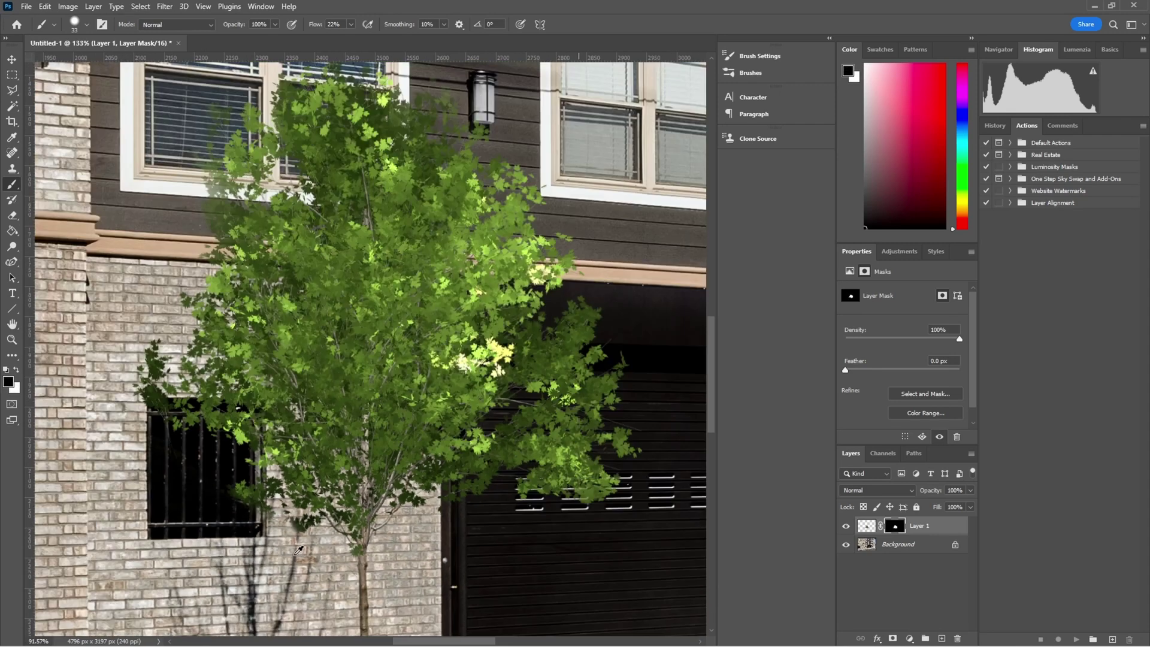
{"action": "scroll", "coordinate": [298, 549], "scroll_direction": "down", "scroll_amount": 6}
{"action": "scroll", "coordinate": [490, 504], "scroll_direction": "up", "scroll_amount": 2}
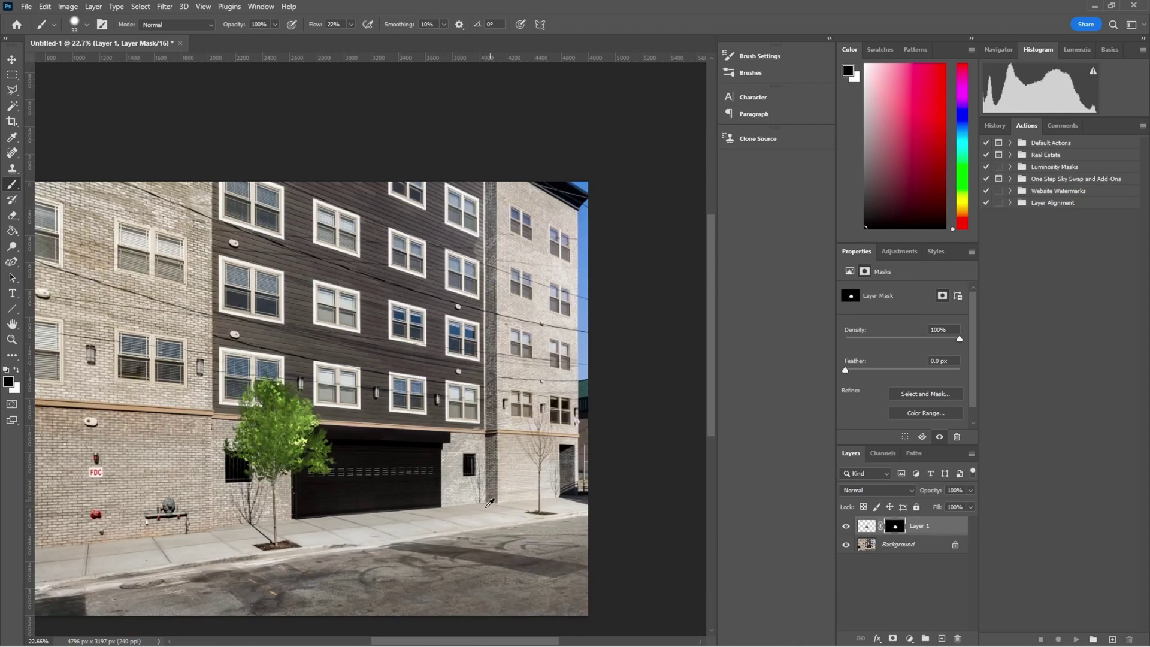
{"action": "scroll", "coordinate": [322, 534], "scroll_direction": "up", "scroll_amount": 2}
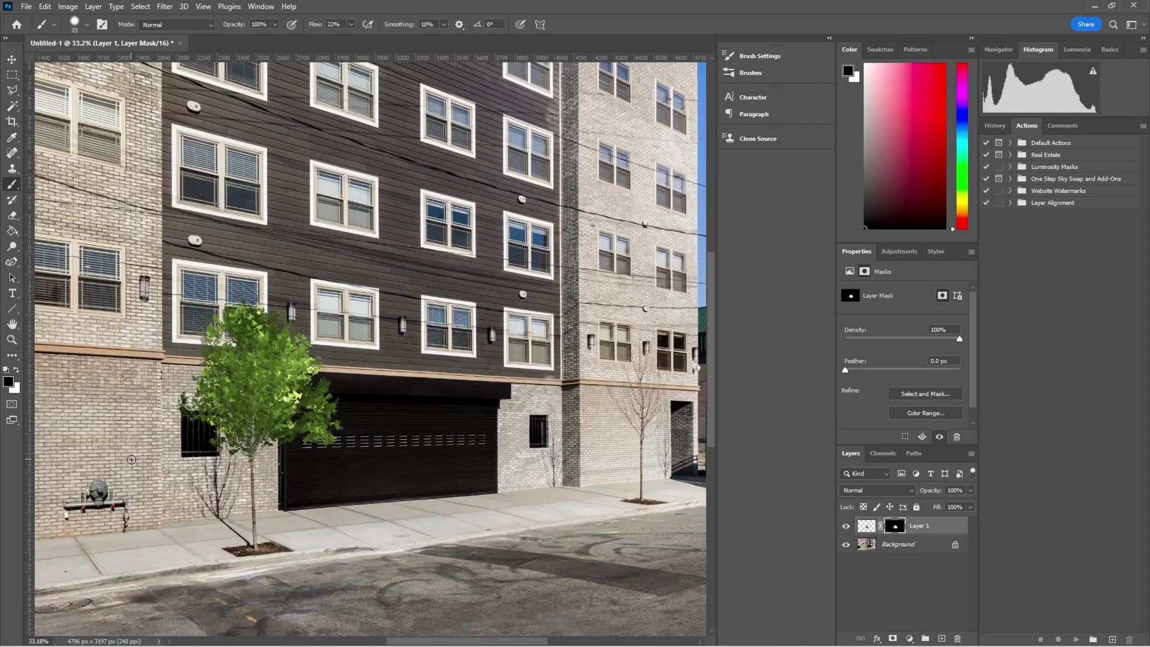
{"action": "scroll", "coordinate": [537, 420], "scroll_direction": "down", "scroll_amount": 1}
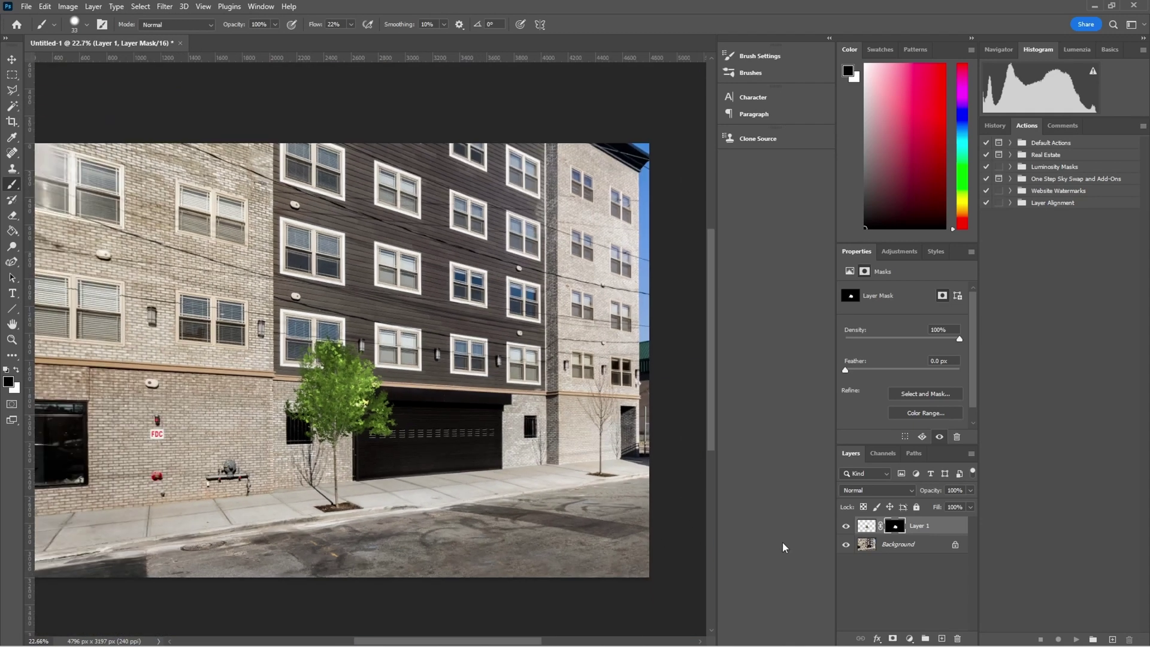
{"action": "scroll", "coordinate": [420, 435], "scroll_direction": "up", "scroll_amount": 3}
{"action": "scroll", "coordinate": [419, 437], "scroll_direction": "down", "scroll_amount": 4}
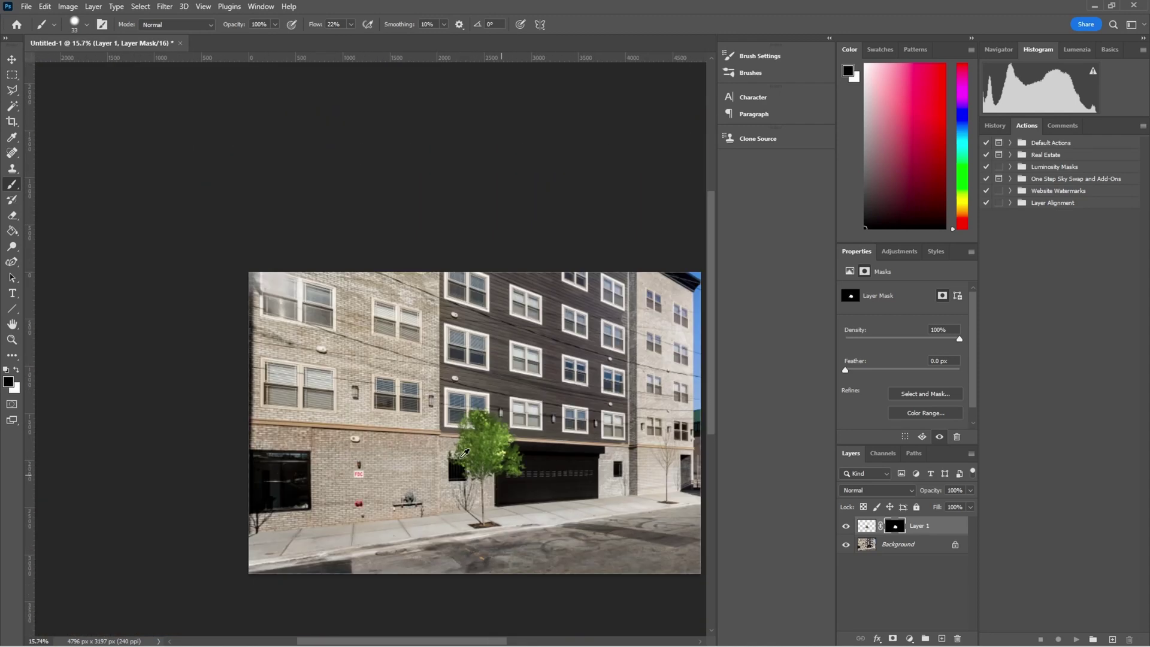
{"action": "scroll", "coordinate": [415, 462], "scroll_direction": "up", "scroll_amount": 2}
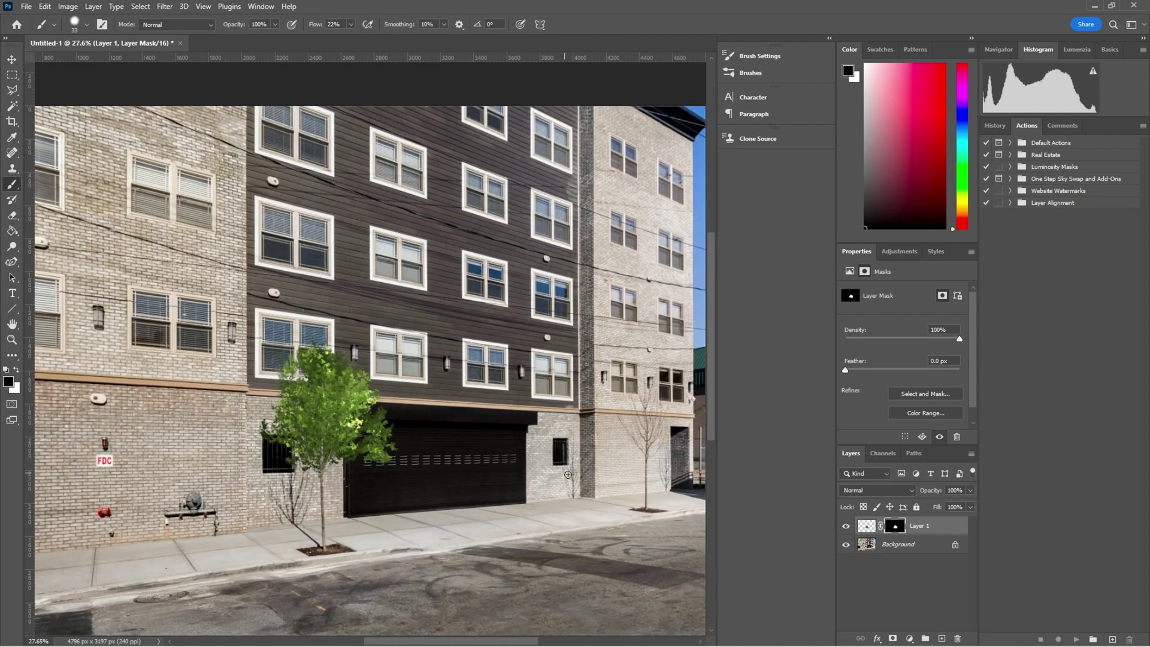
{"action": "scroll", "coordinate": [443, 495], "scroll_direction": "up", "scroll_amount": 3}
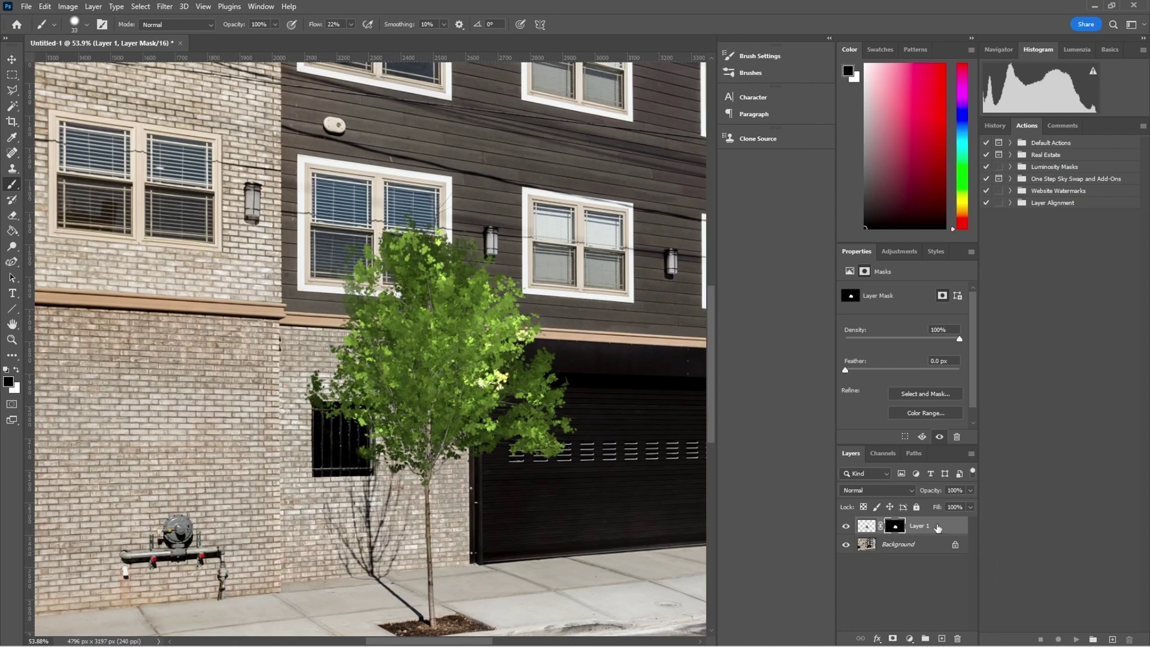
{"action": "key", "text": "ctrl+2"}
Duplicate the tree layer and nudge Layer 1's tree down and to the left.
{"action": "key", "text": "ctrl+j"}
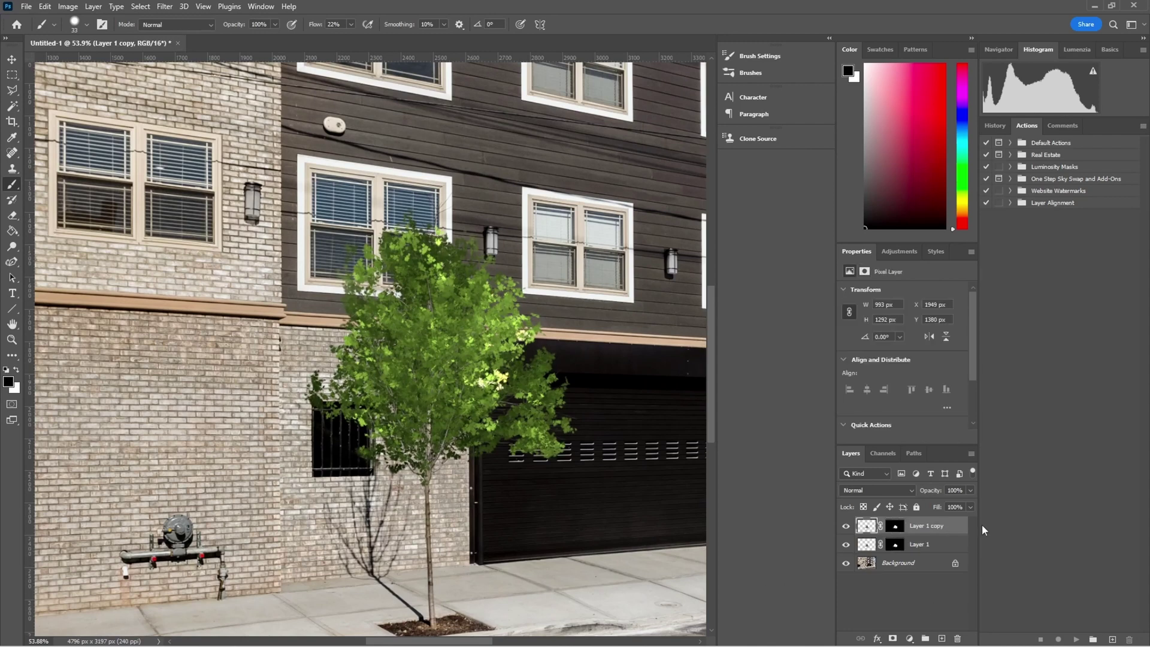
{"action": "left_click", "coordinate": [937, 547]}
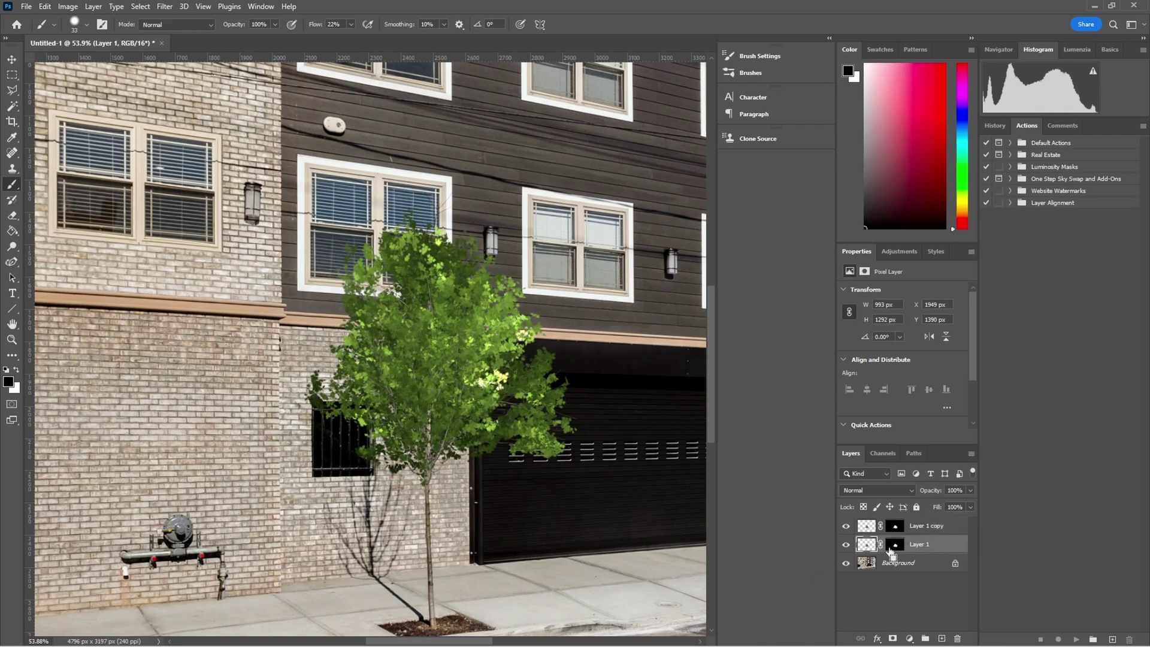
{"action": "key", "text": "ctrl+shift+Down"}
{"action": "key", "text": "ctrl+shift+Down"}
{"action": "key", "text": "ctrl+shift+Down"}
{"action": "key", "text": "ctrl+shift+Down"}
{"action": "key", "text": "ctrl+shift+Down"}
{"action": "key", "text": "ctrl+shift+Down"}
{"action": "key", "text": "ctrl+shift+Down"}
{"action": "key", "text": "ctrl+shift+Down"}
{"action": "key", "text": "ctrl+shift+Down"}
{"action": "key", "text": "ctrl+shift+Down"}
{"action": "key", "text": "ctrl+shift+Down"}
{"action": "key", "text": "ctrl+shift+Down"}
{"action": "key", "text": "ctrl+shift+Down"}
{"action": "key", "text": "ctrl+shift+Down"}
{"action": "key", "text": "ctrl+shift+Down"}
{"action": "key", "text": "ctrl+shift+Down"}
{"action": "key", "text": "ctrl+shift+Down"}
{"action": "key", "text": "ctrl+shift+Down"}
{"action": "key", "text": "ctrl+shift+Down"}
{"action": "key", "text": "ctrl+shift+Down"}
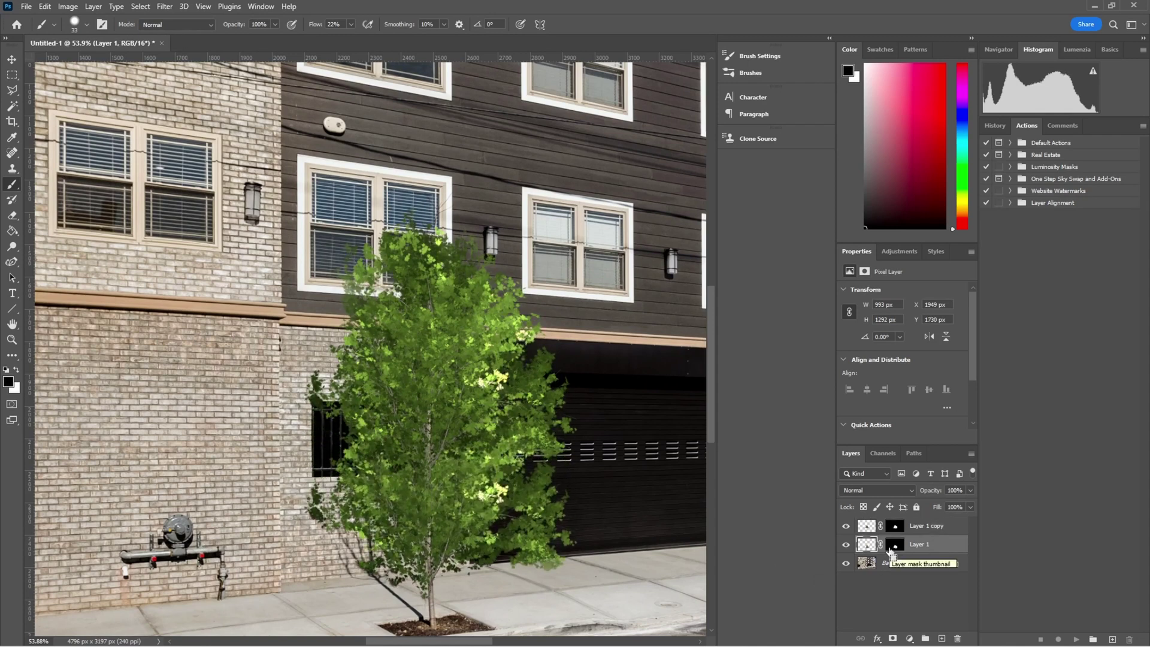
{"action": "left_click_drag", "start_coordinate": [430, 562], "coordinate": [368, 520]}
Scale Layer 1's tree to about 62% (613 × 799 px) as a bush near the trunk base.
{"action": "key", "text": "ctrl+t"}
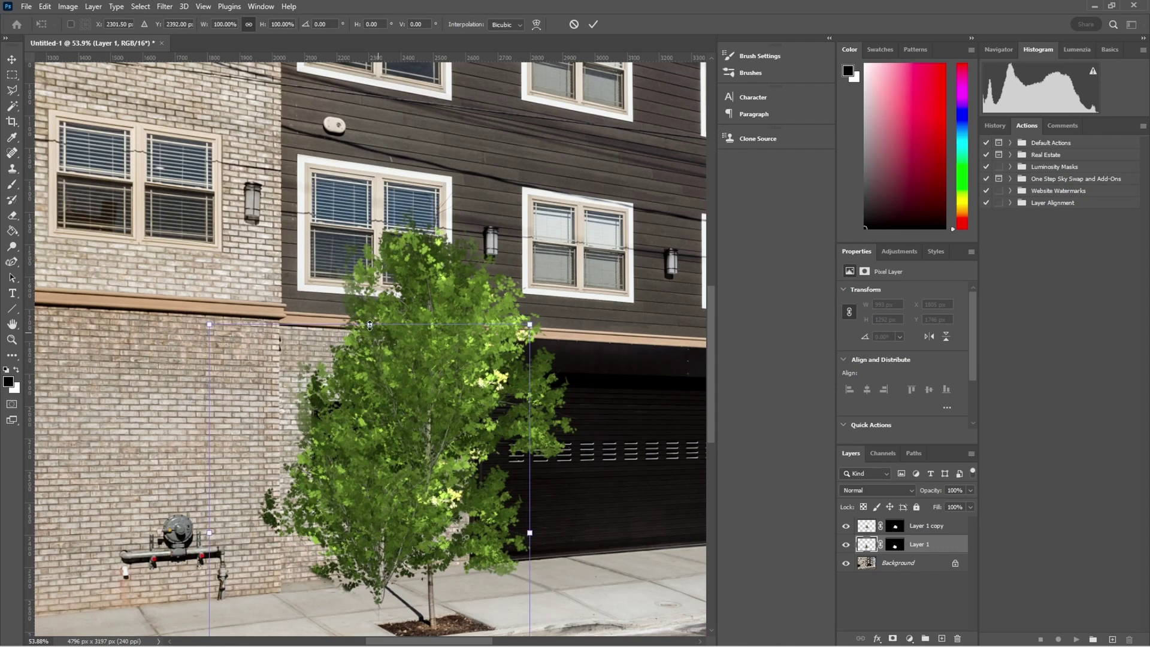
{"action": "scroll", "coordinate": [396, 324], "scroll_direction": "down", "scroll_amount": 3}
{"action": "left_click_drag", "start_coordinate": [370, 256], "coordinate": [373, 358]}
{"action": "mouse_move", "coordinate": [373, 488]}
{"action": "left_mouse_down"}
{"action": "mouse_move", "coordinate": [362, 511]}
{"action": "mouse_move", "coordinate": [366, 466]}
{"action": "mouse_move", "coordinate": [362, 490]}
{"action": "left_mouse_up"}
{"action": "left_click_drag", "start_coordinate": [355, 605], "coordinate": [367, 608]}
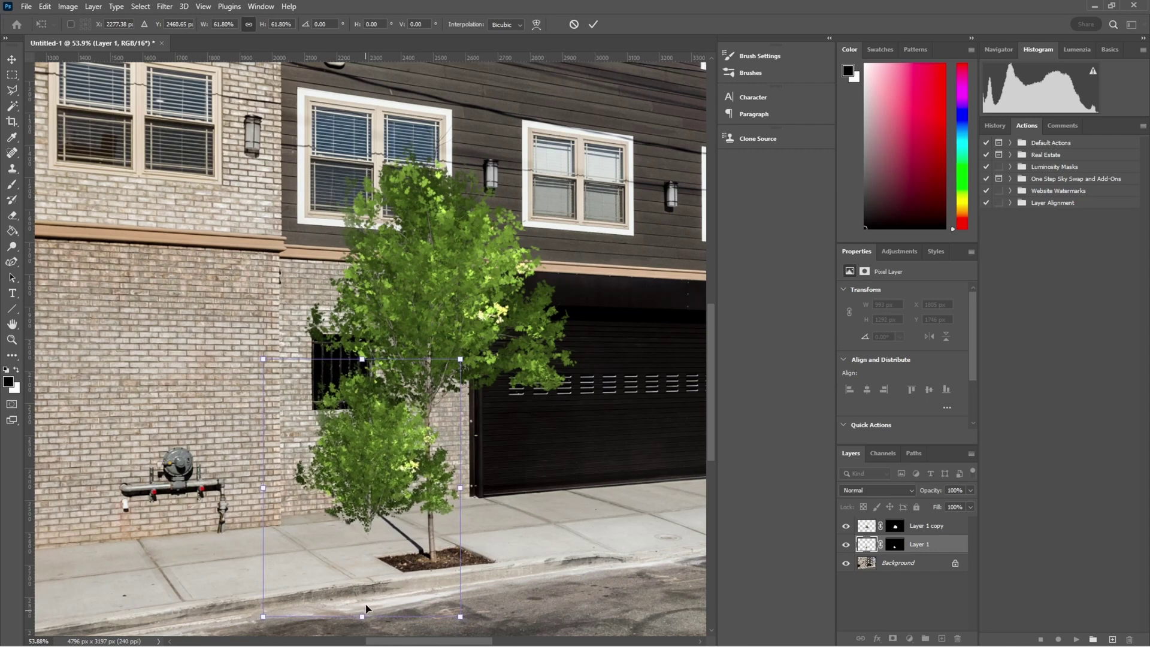
{"action": "key", "text": "Return"}
{"action": "key", "text": "b"}
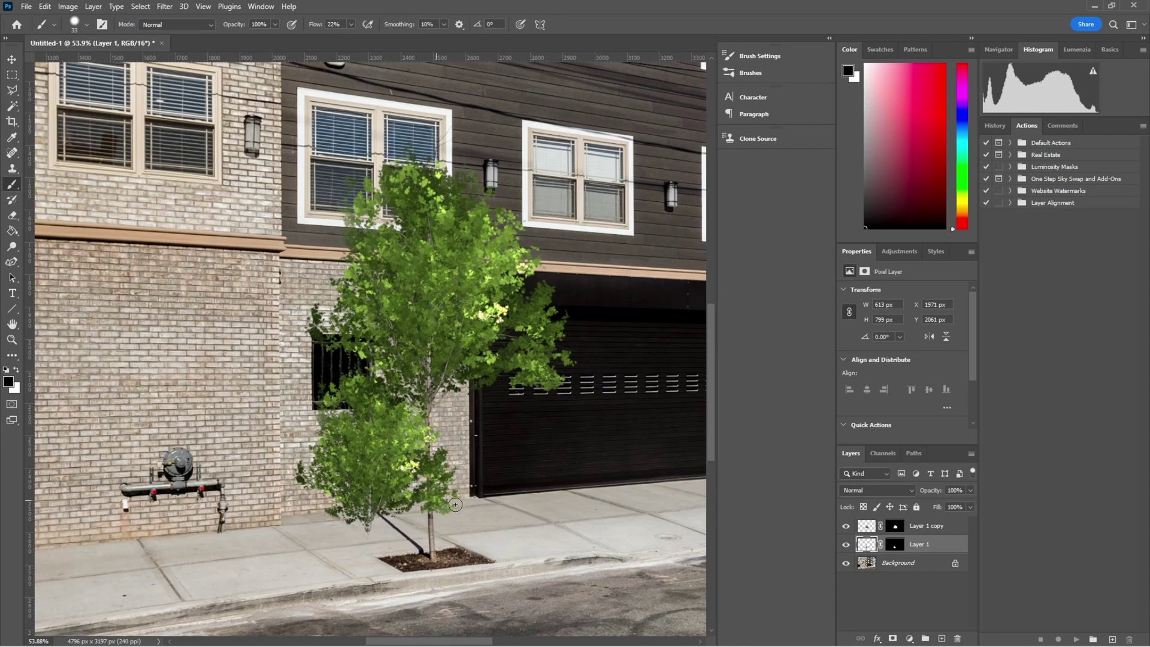
With Layer 1 hidden, draw a Polygonal Lasso selection around the sidewalk area.
{"action": "left_click", "coordinate": [847, 543]}
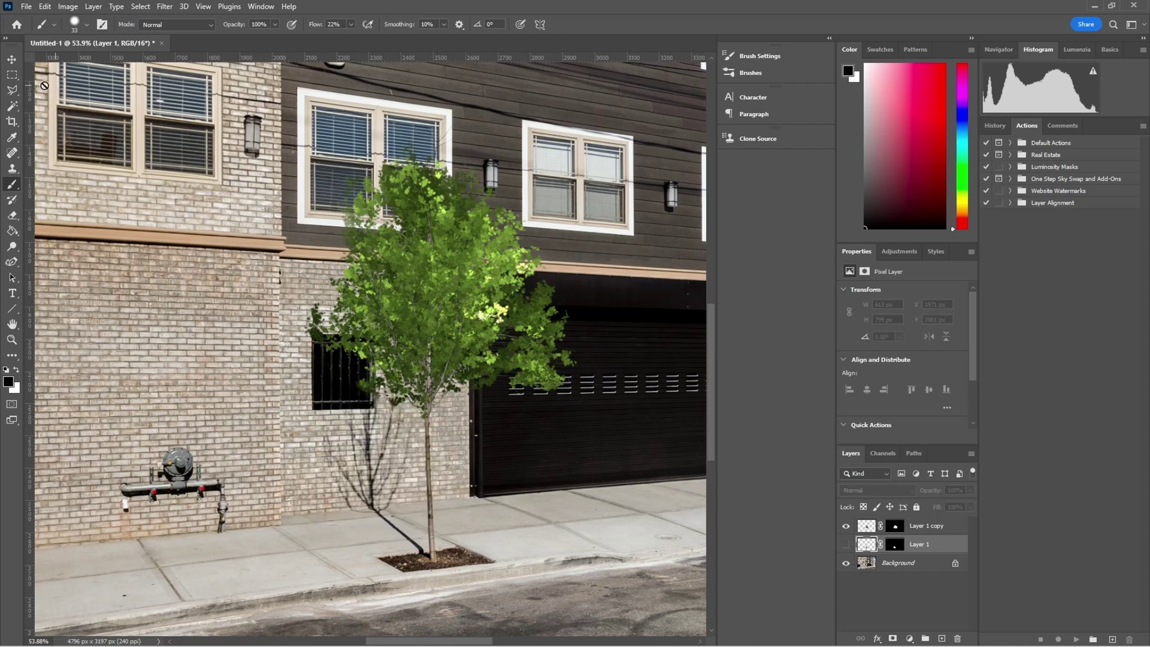
{"action": "left_click", "coordinate": [11, 91]}
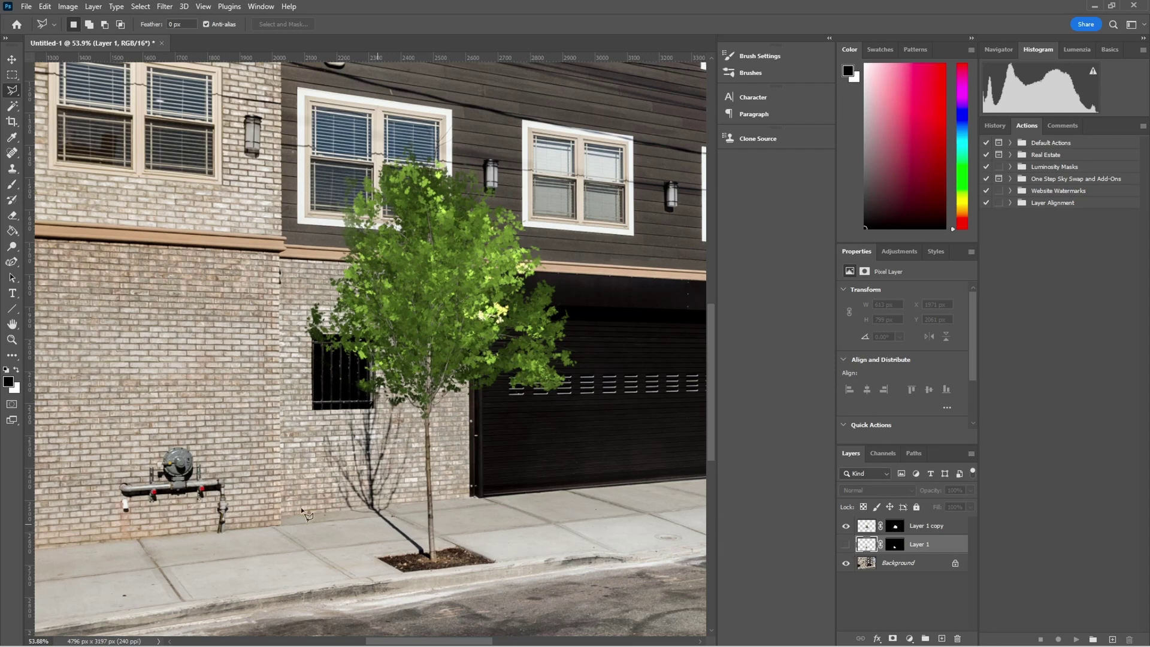
{"action": "left_click", "coordinate": [282, 516]}
{"action": "left_click", "coordinate": [476, 496]}
{"action": "left_click", "coordinate": [634, 550]}
{"action": "left_click", "coordinate": [576, 610]}
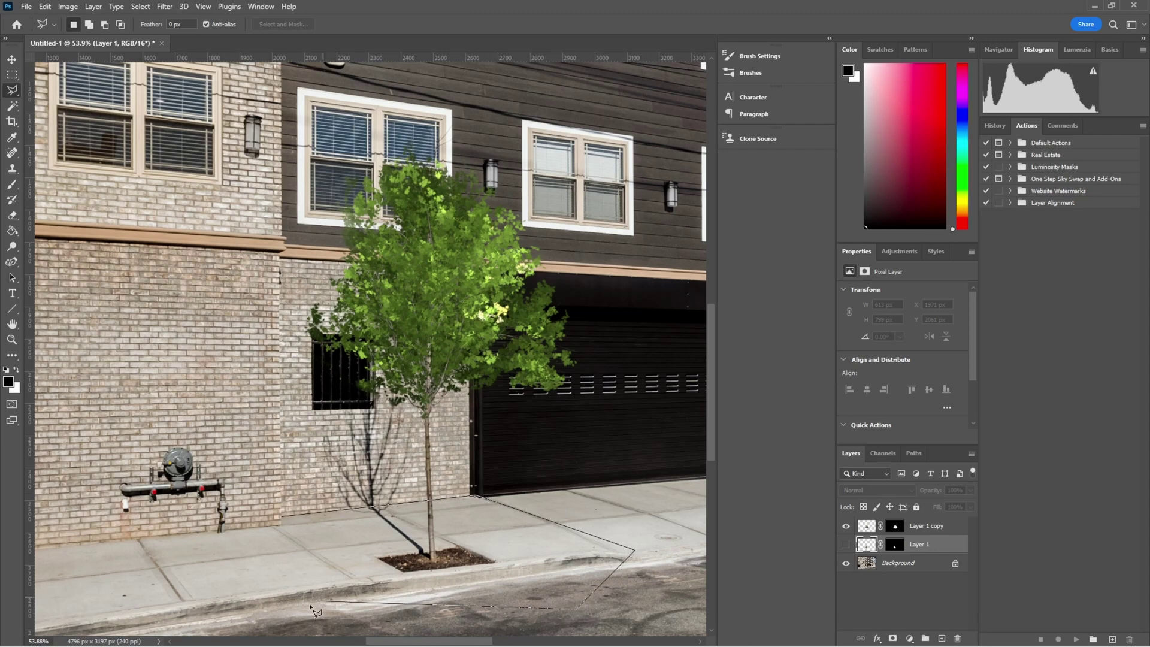
{"action": "left_click", "coordinate": [285, 610]}
{"action": "double_click", "coordinate": [274, 551]}
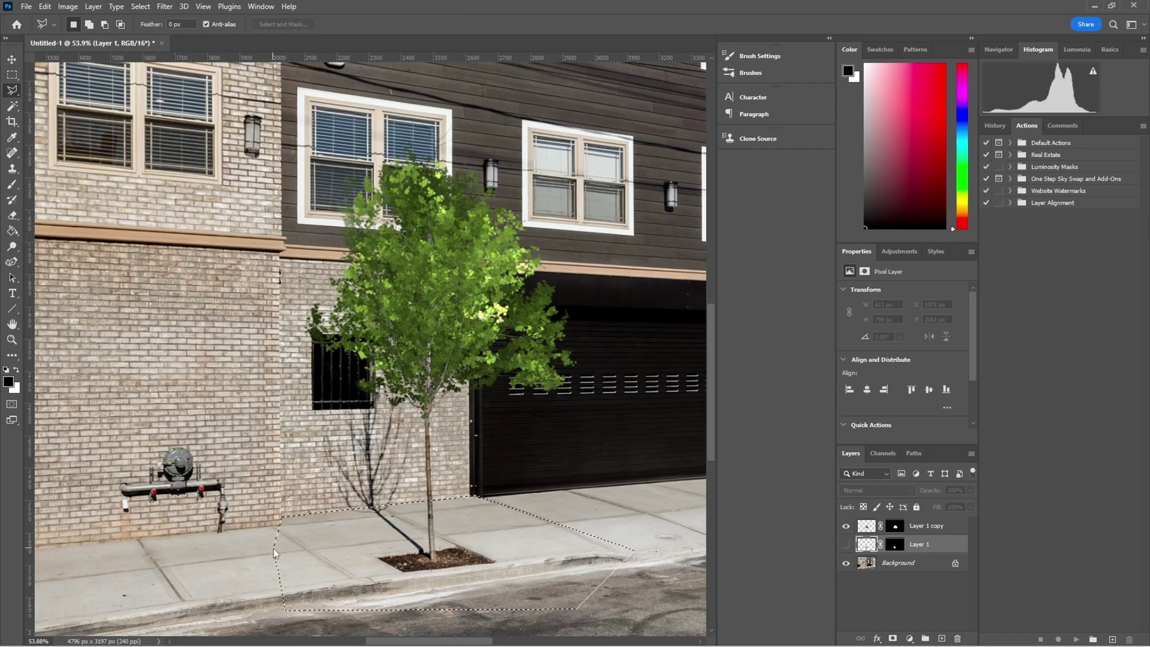
Cut the selected bush area to Layer 2 via Layer Via Cut and mask it with Layer 1's tree shape.
{"action": "left_click", "coordinate": [846, 544]}
{"action": "right_click", "coordinate": [365, 516]}
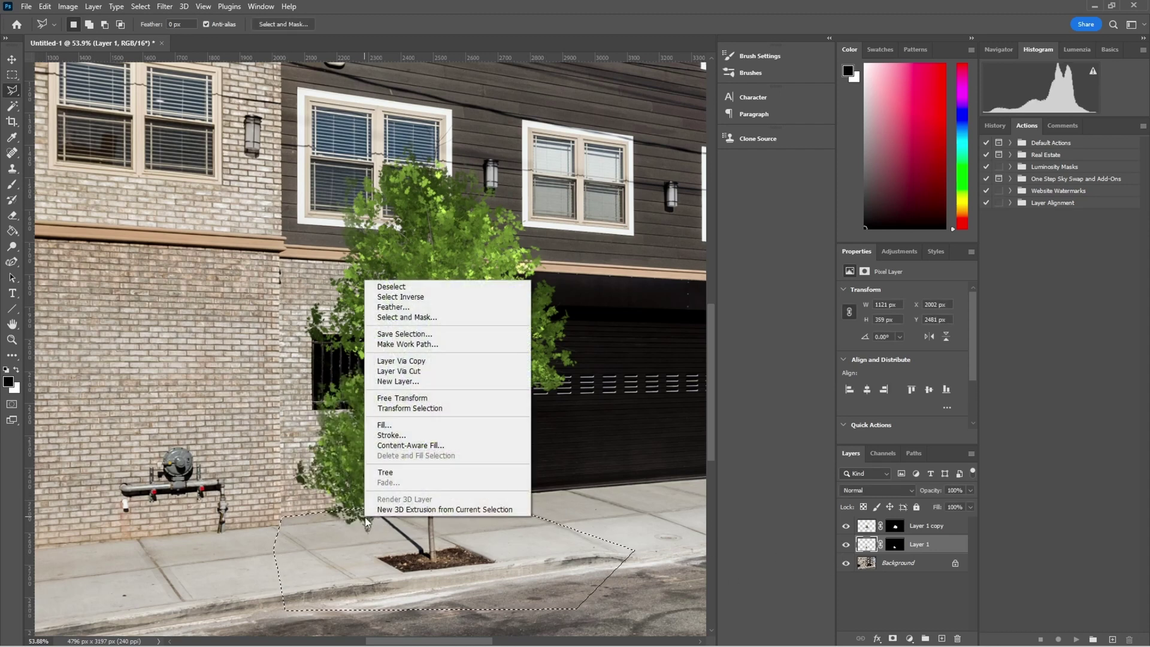
{"action": "left_click", "coordinate": [445, 371]}
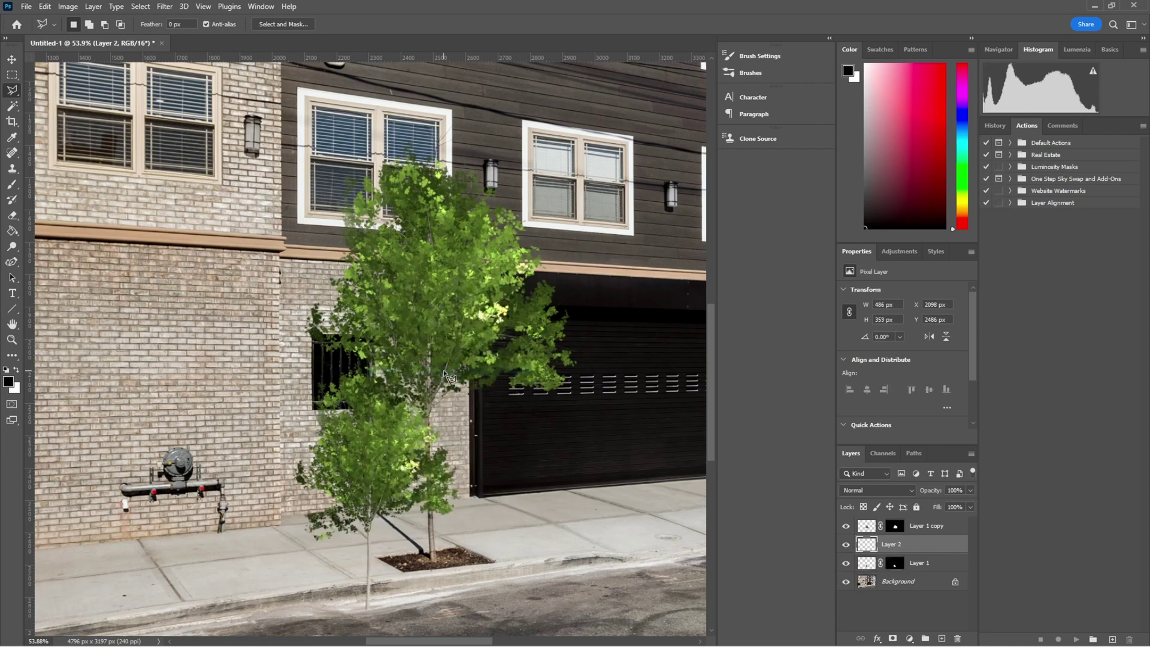
{"action": "left_click", "coordinate": [896, 565], "text": "ctrl"}
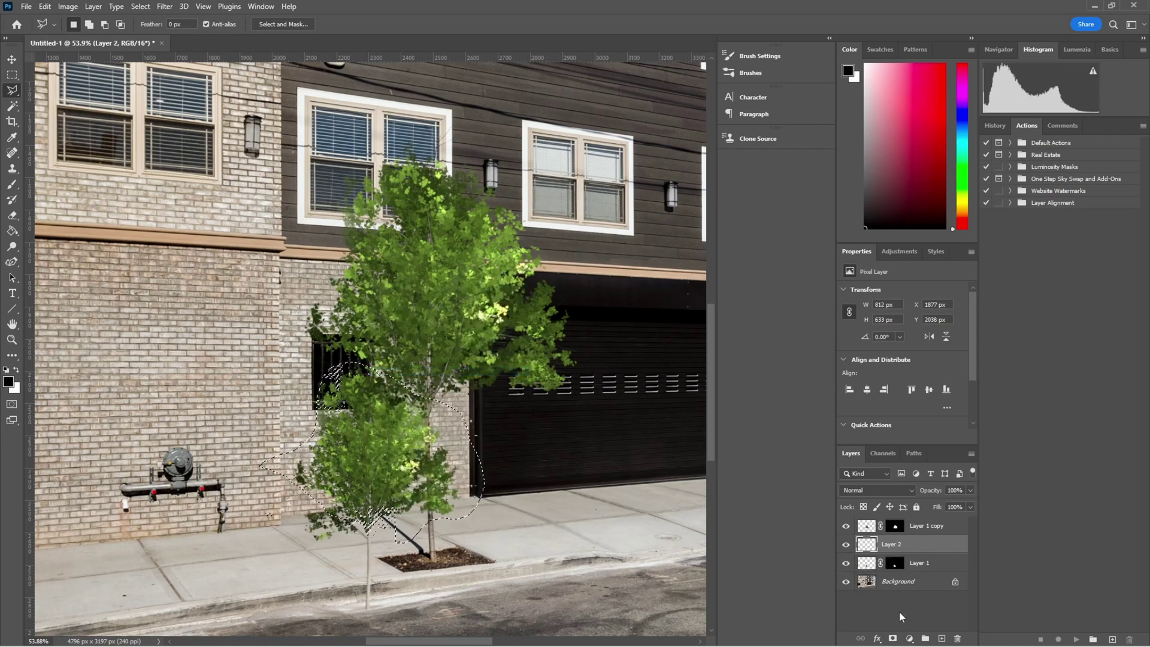
{"action": "left_click", "coordinate": [892, 639]}
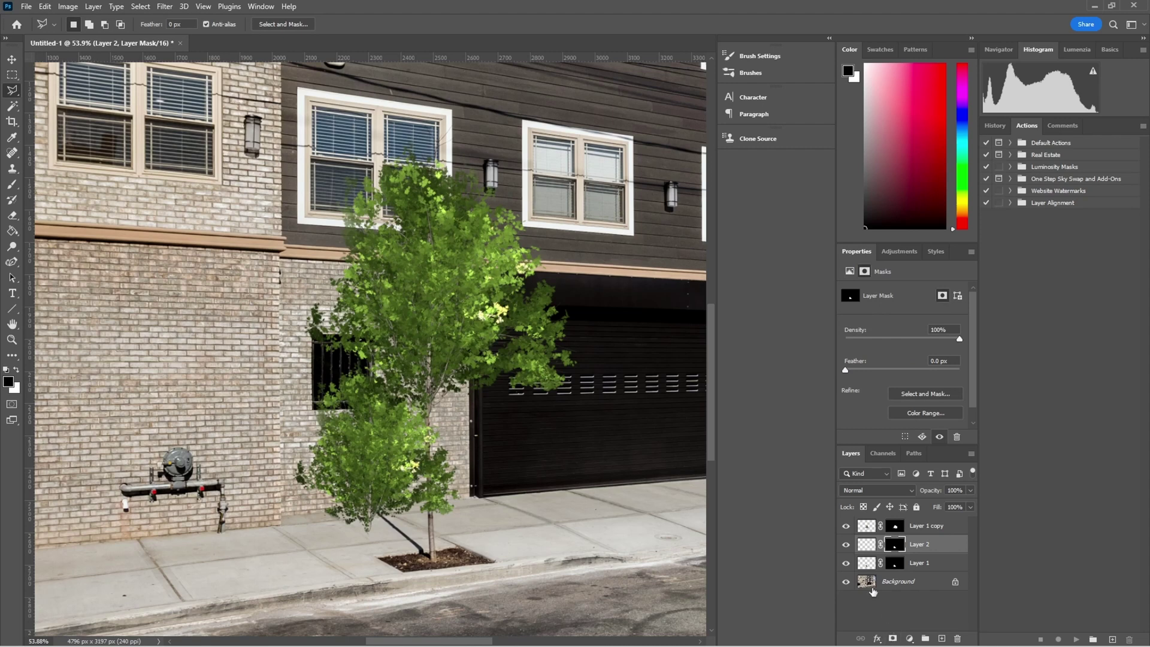
{"action": "left_click", "coordinate": [847, 545]}
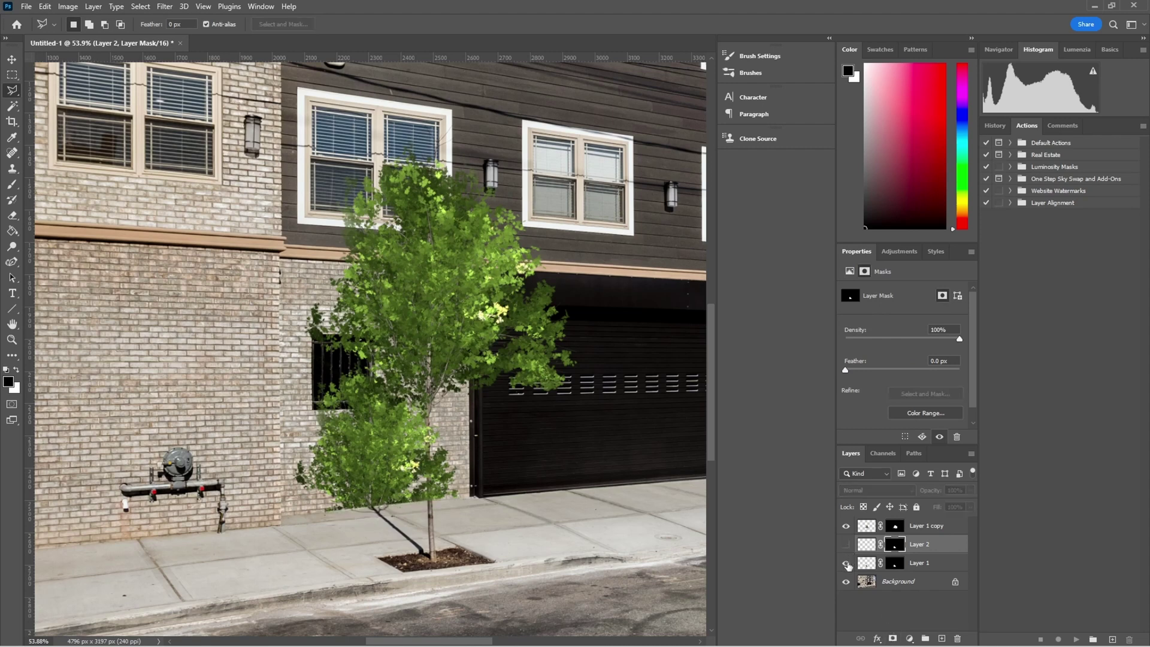
{"action": "left_click", "coordinate": [847, 545]}
{"action": "left_click", "coordinate": [847, 563]}
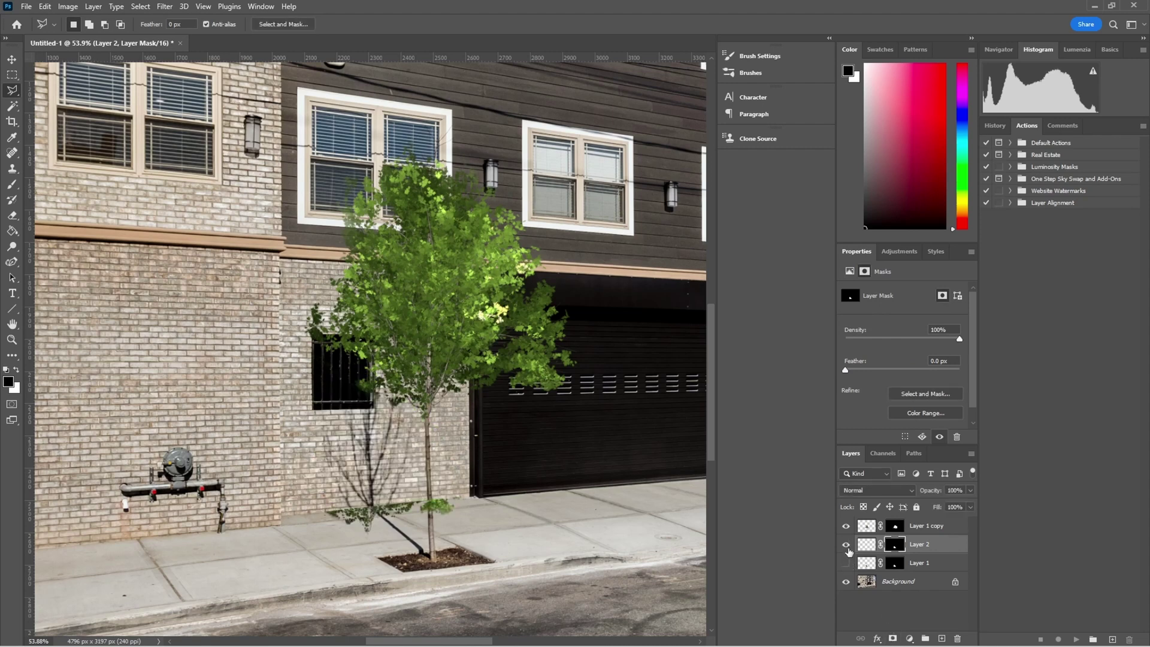
{"action": "left_click", "coordinate": [847, 545]}
{"action": "left_click", "coordinate": [847, 563]}
{"action": "left_click", "coordinate": [847, 544]}
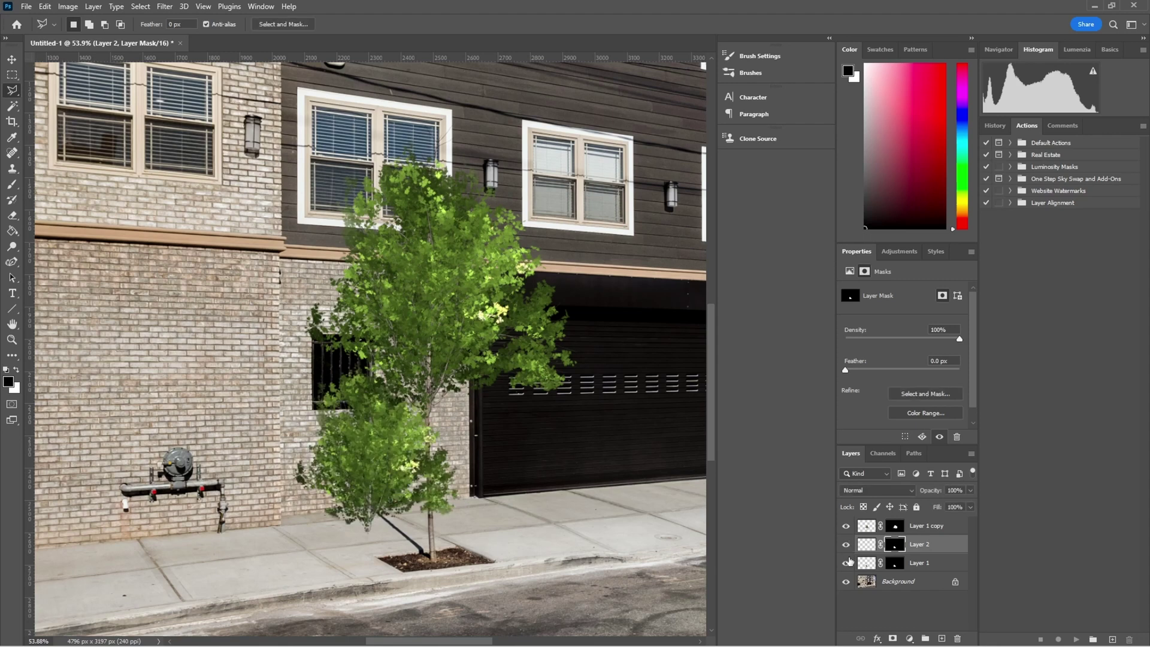
Distort Layer 2 so its bottom skews across the sidewalk.
{"action": "left_click", "coordinate": [847, 545]}
{"action": "left_click", "coordinate": [846, 545]}
{"action": "left_click", "coordinate": [866, 545]}
{"action": "key", "text": "ctrl+t"}
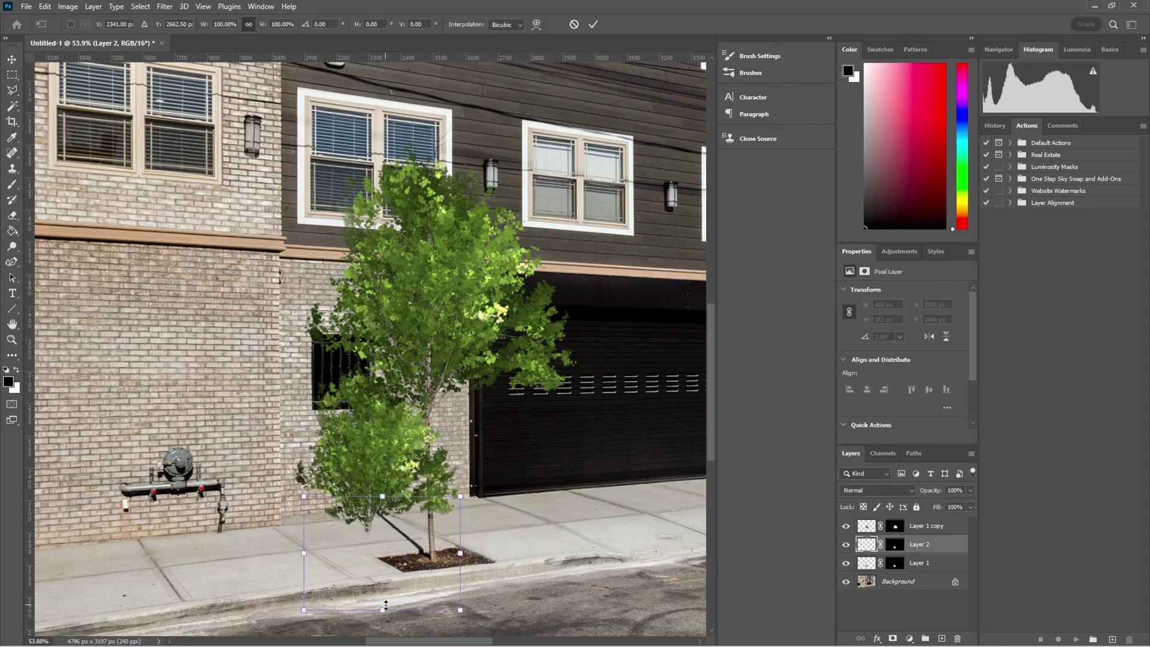
{"action": "right_click", "coordinate": [384, 568]}
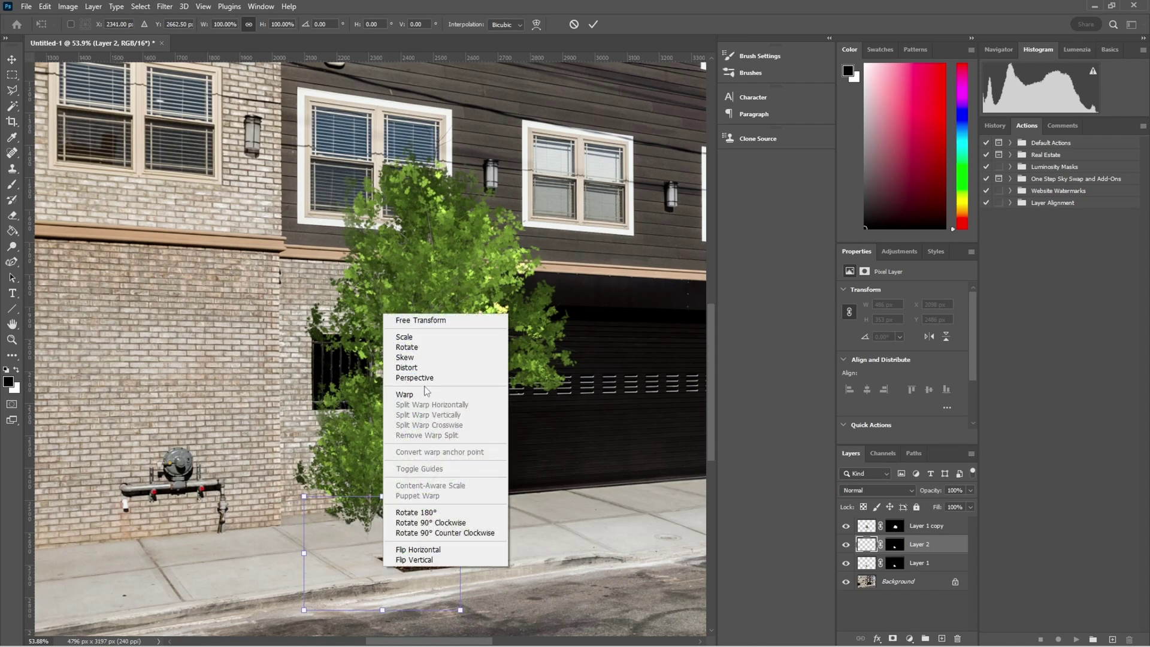
{"action": "left_click", "coordinate": [413, 367]}
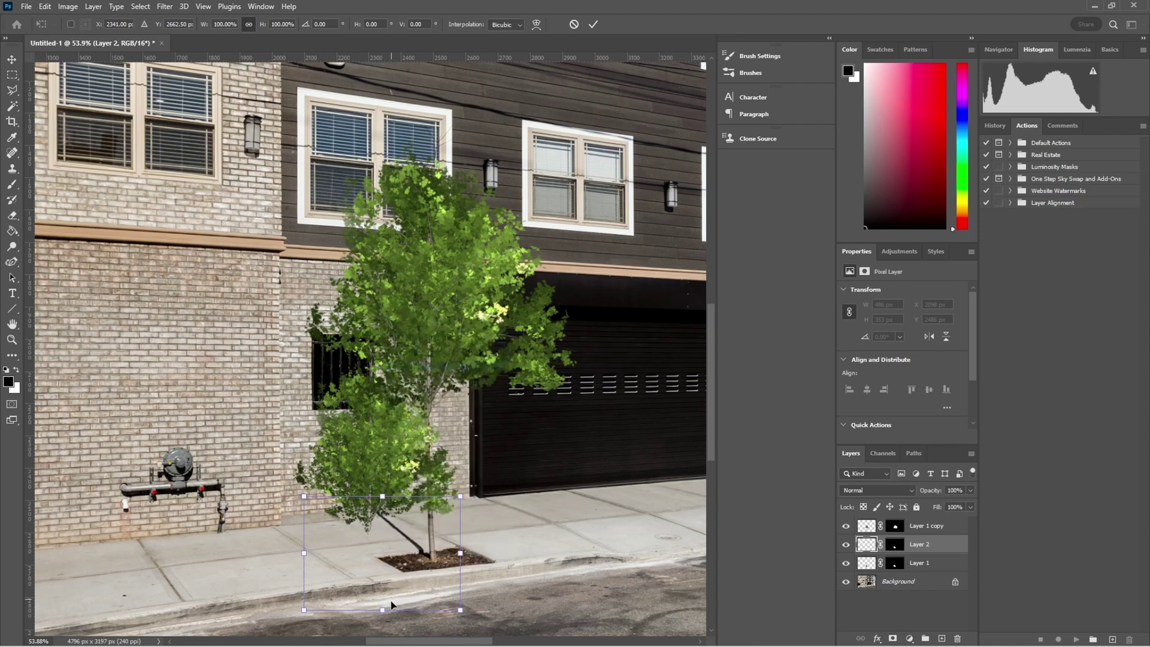
{"action": "mouse_move", "coordinate": [387, 609]}
{"action": "left_mouse_down"}
{"action": "mouse_move", "coordinate": [448, 595]}
{"action": "mouse_move", "coordinate": [455, 577]}
{"action": "left_mouse_up"}
{"action": "key", "text": "Return"}
{"action": "key", "text": "l"}
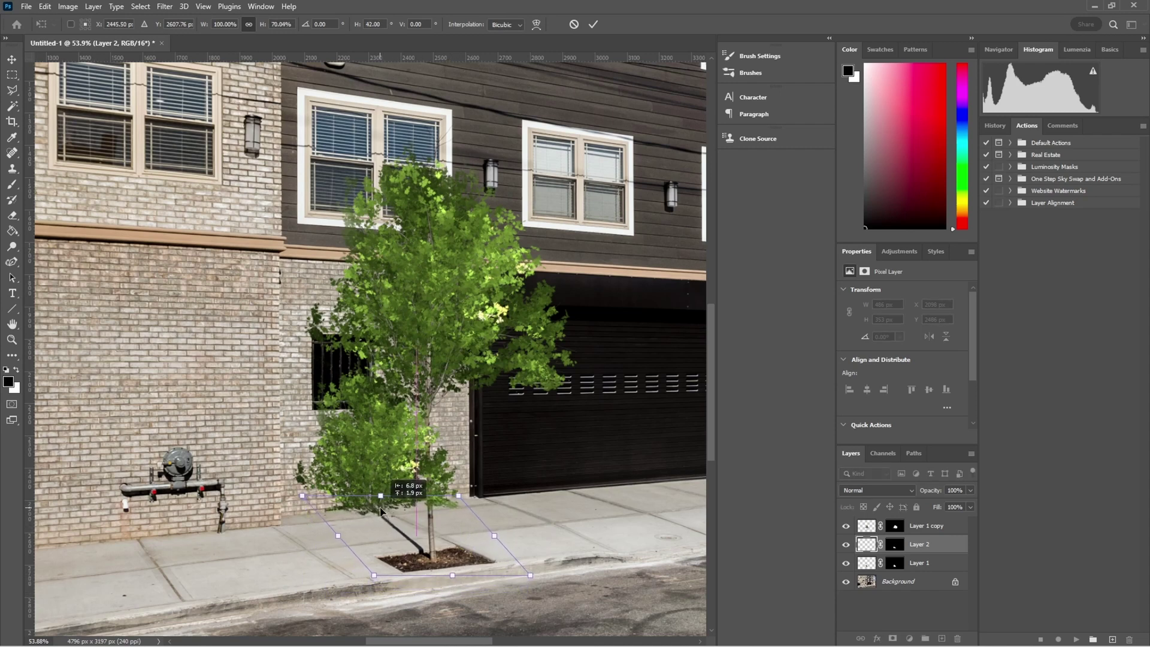
Merge Layer 2 and Layer 1 into a single Layer 2.
{"action": "left_click", "coordinate": [931, 566], "text": "ctrl"}
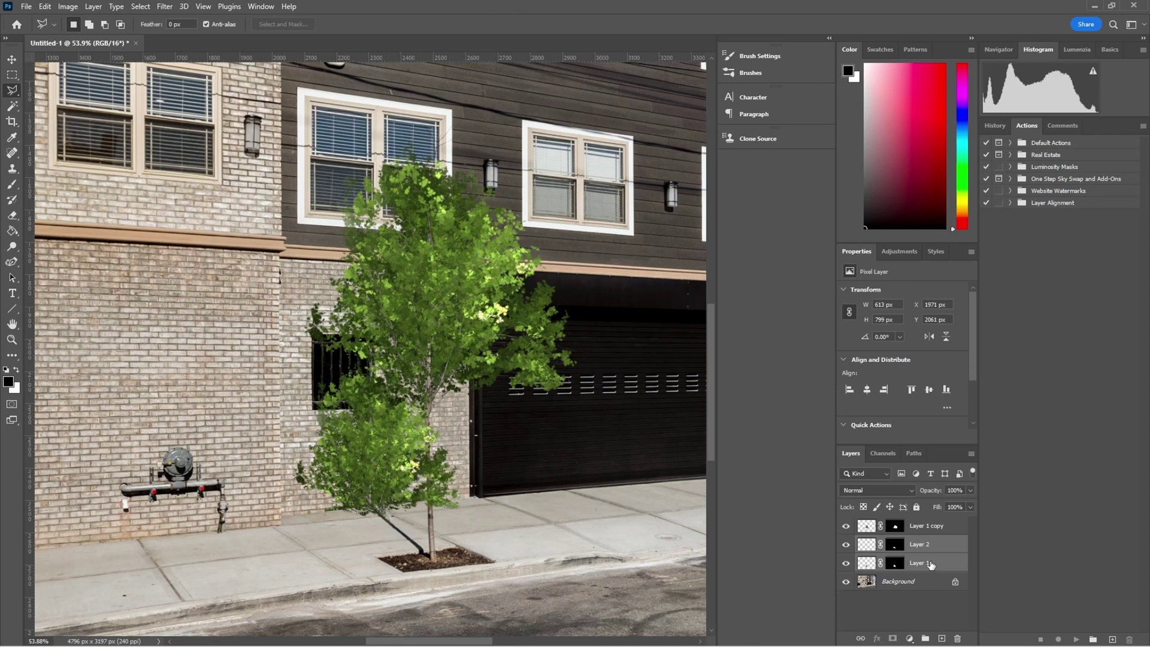
{"action": "key", "text": "ctrl+e"}
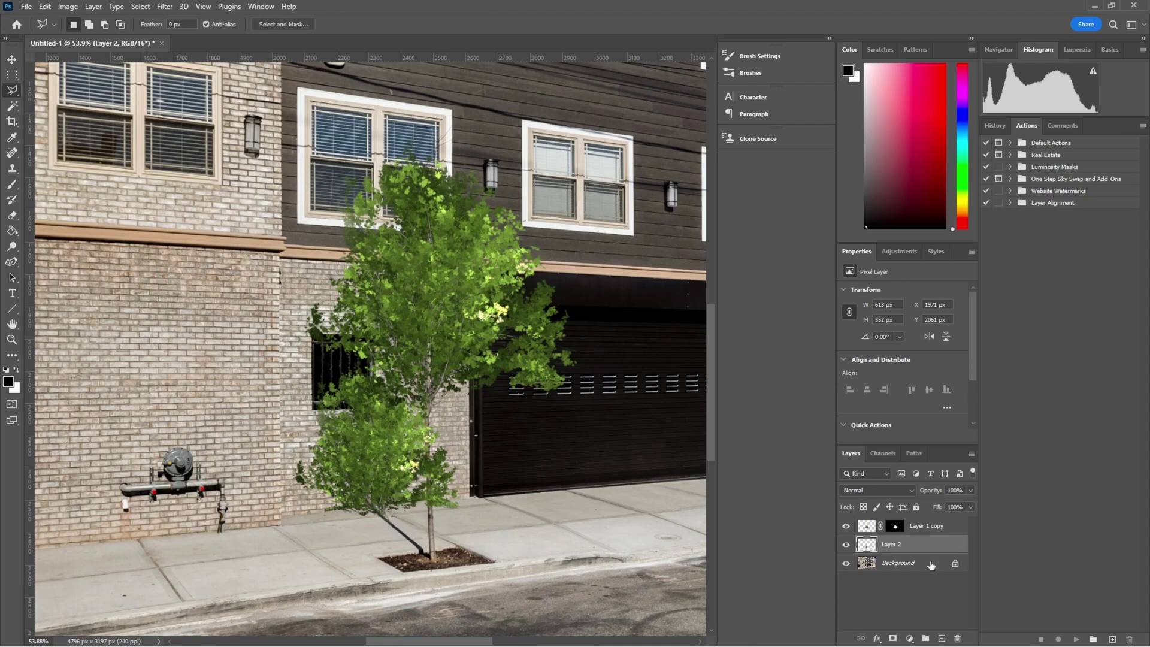
{"action": "left_click", "coordinate": [847, 545]}
{"action": "left_click", "coordinate": [847, 546]}
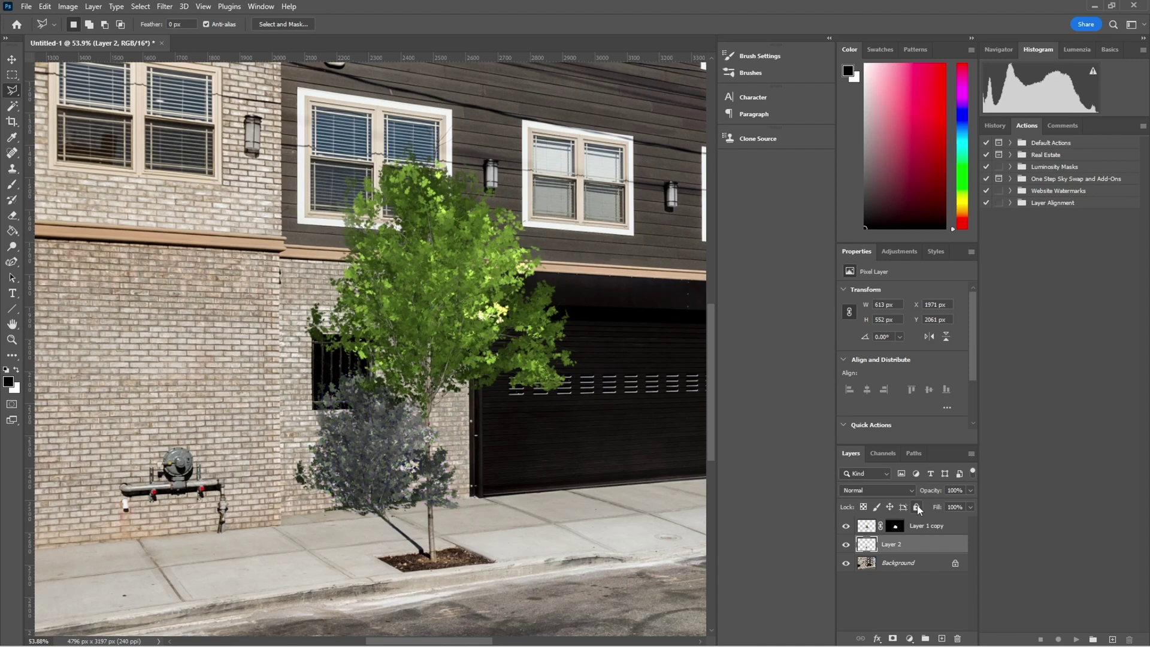
{"action": "key", "text": "ctrl+m"}
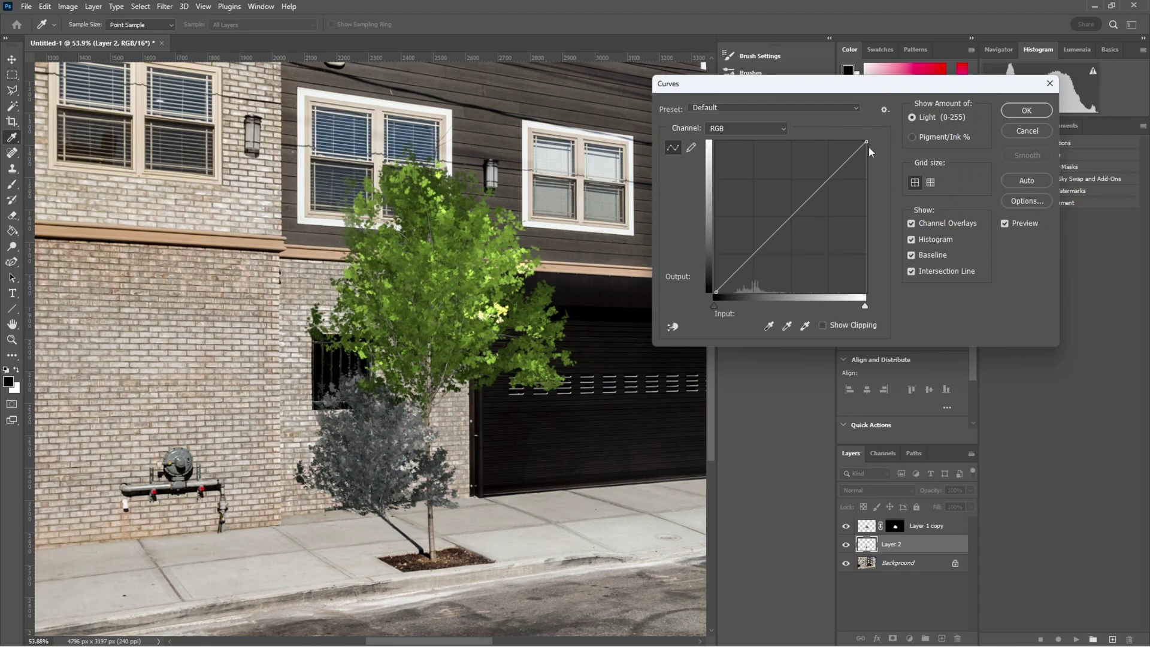
Add a Curves point pulling input 220 down to output 19 to turn the bush near-black.
{"action": "left_click_drag", "start_coordinate": [867, 143], "coordinate": [867, 282]}
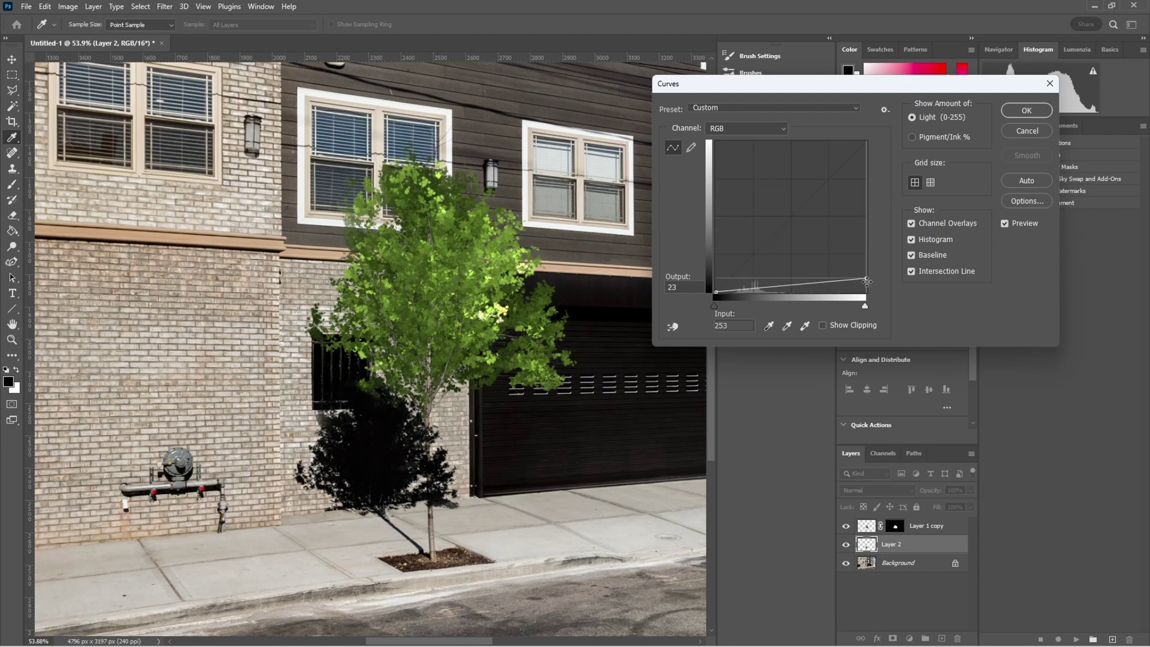
{"action": "left_click", "coordinate": [846, 279]}
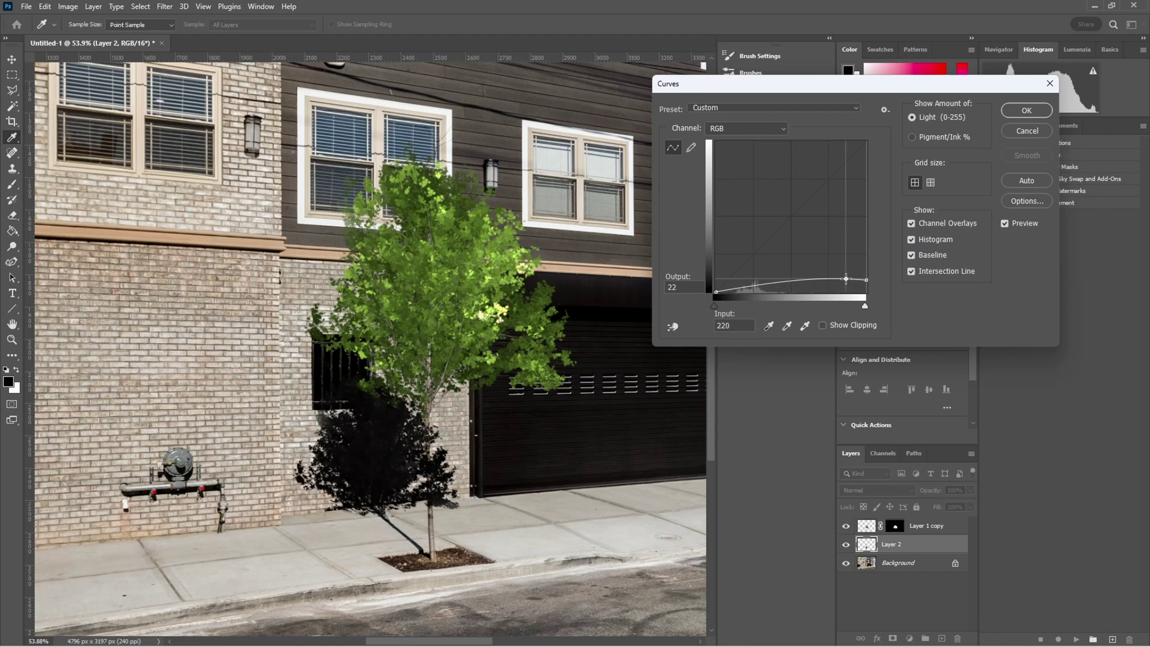
{"action": "left_click_drag", "start_coordinate": [846, 278], "coordinate": [846, 280]}
{"action": "left_click", "coordinate": [1026, 111]}
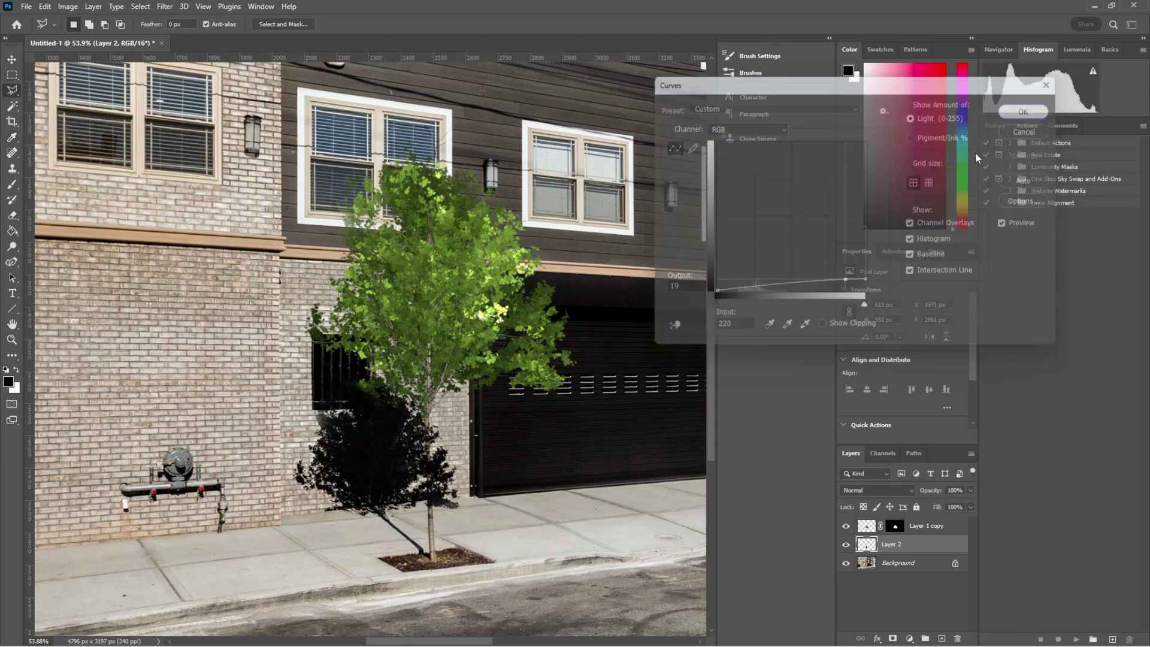
Object-select the trunk and add an inverted mask to the shadow layer so the trunk stays in front.
{"action": "scroll", "coordinate": [481, 550], "scroll_direction": "up", "scroll_amount": 6}
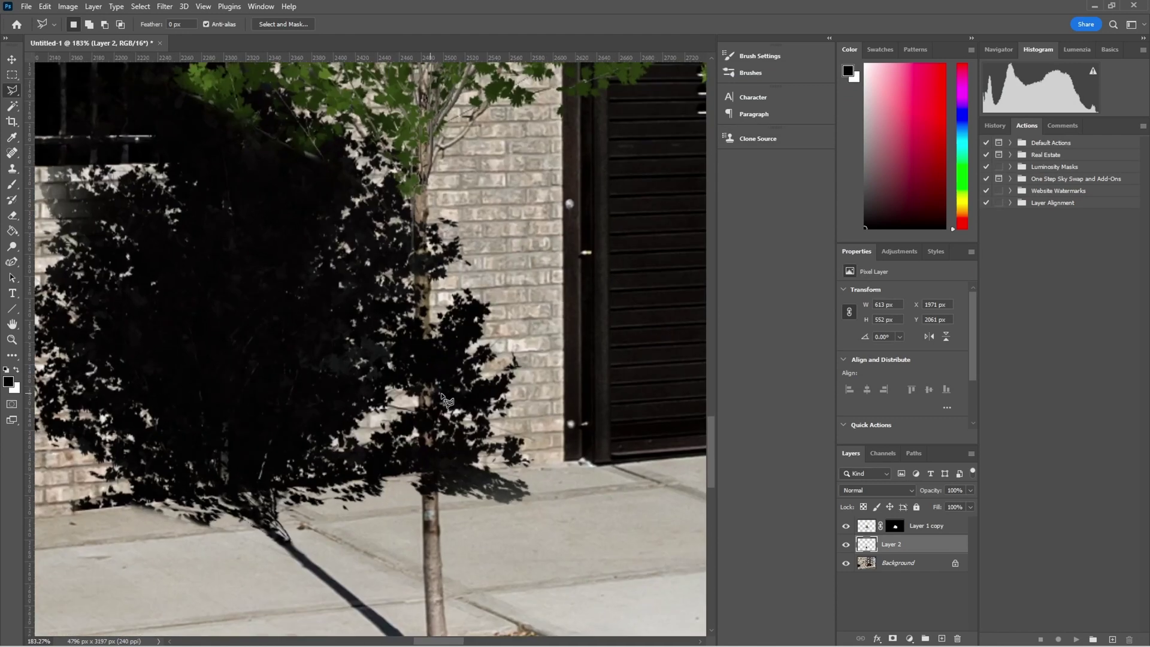
{"action": "scroll", "coordinate": [388, 222], "scroll_direction": "up", "scroll_amount": 4}
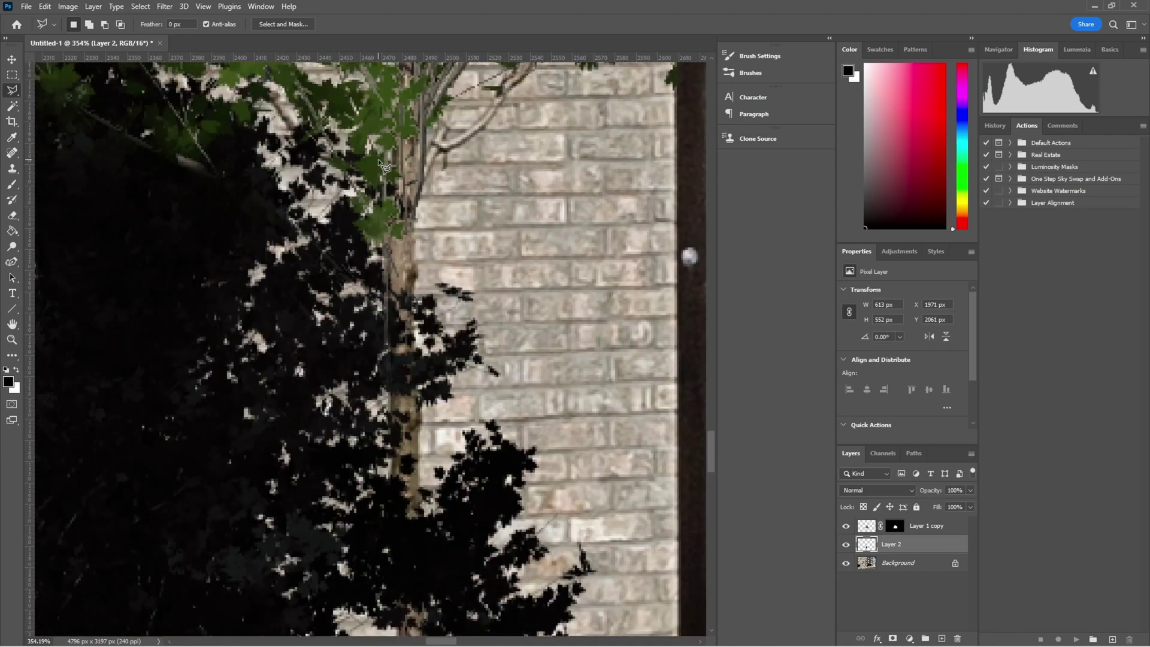
{"action": "scroll", "coordinate": [380, 169], "scroll_direction": "up", "scroll_amount": 1}
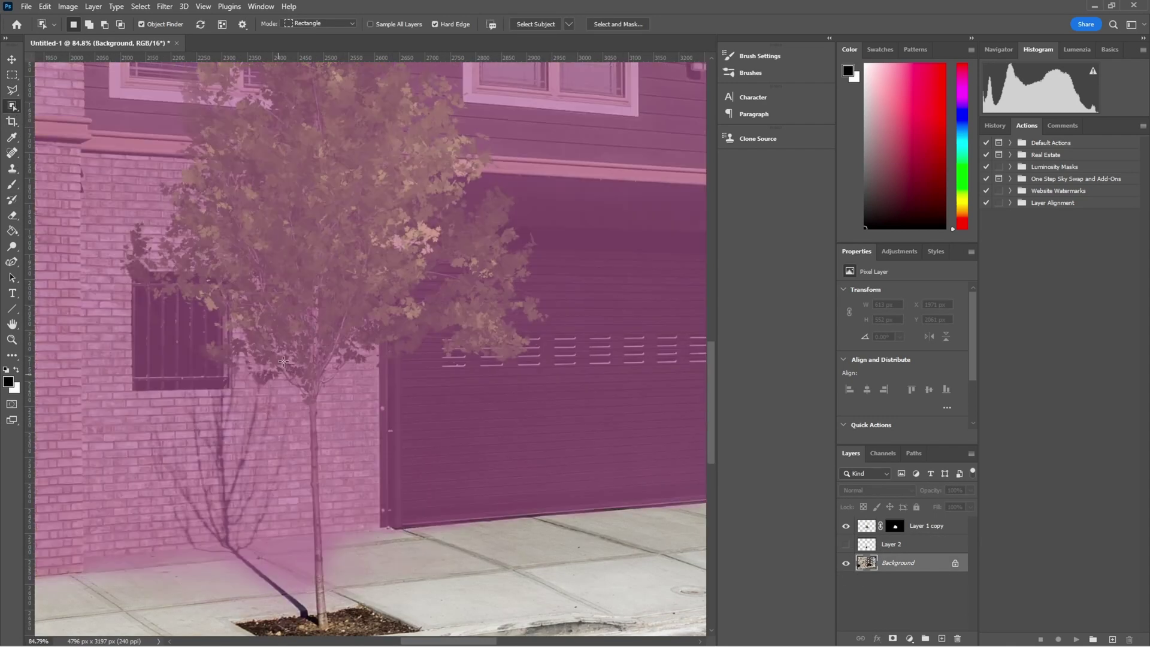
{"action": "left_click_drag", "start_coordinate": [267, 352], "coordinate": [375, 631]}
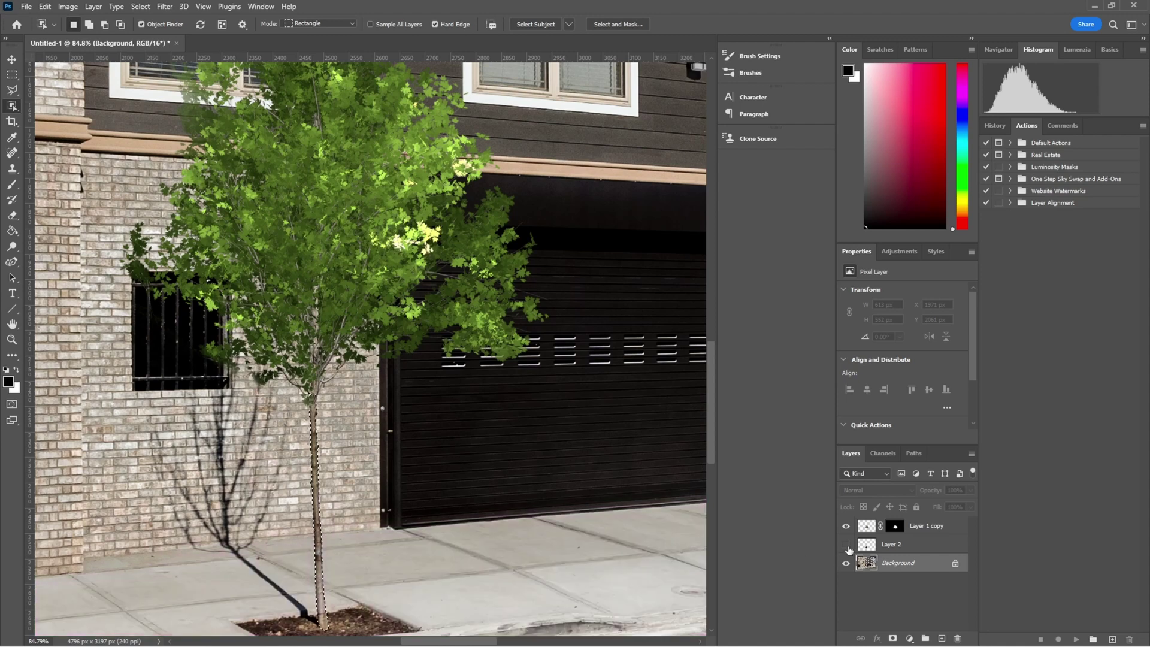
{"action": "left_click", "coordinate": [846, 544]}
{"action": "left_click", "coordinate": [904, 546]}
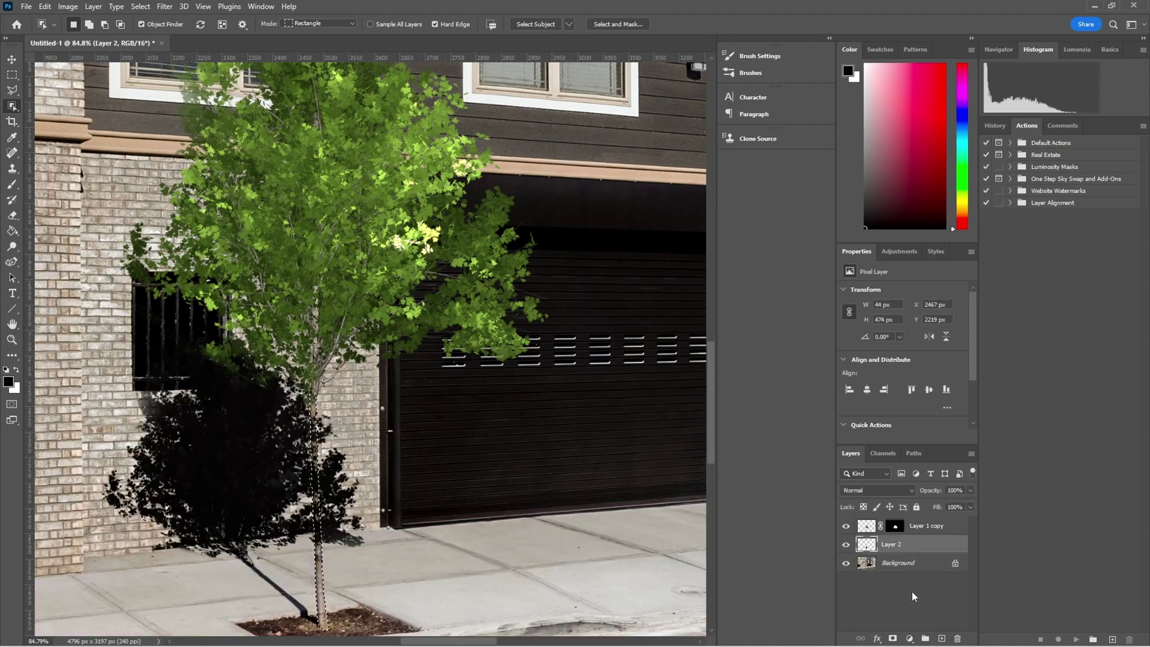
{"action": "left_click", "coordinate": [893, 638]}
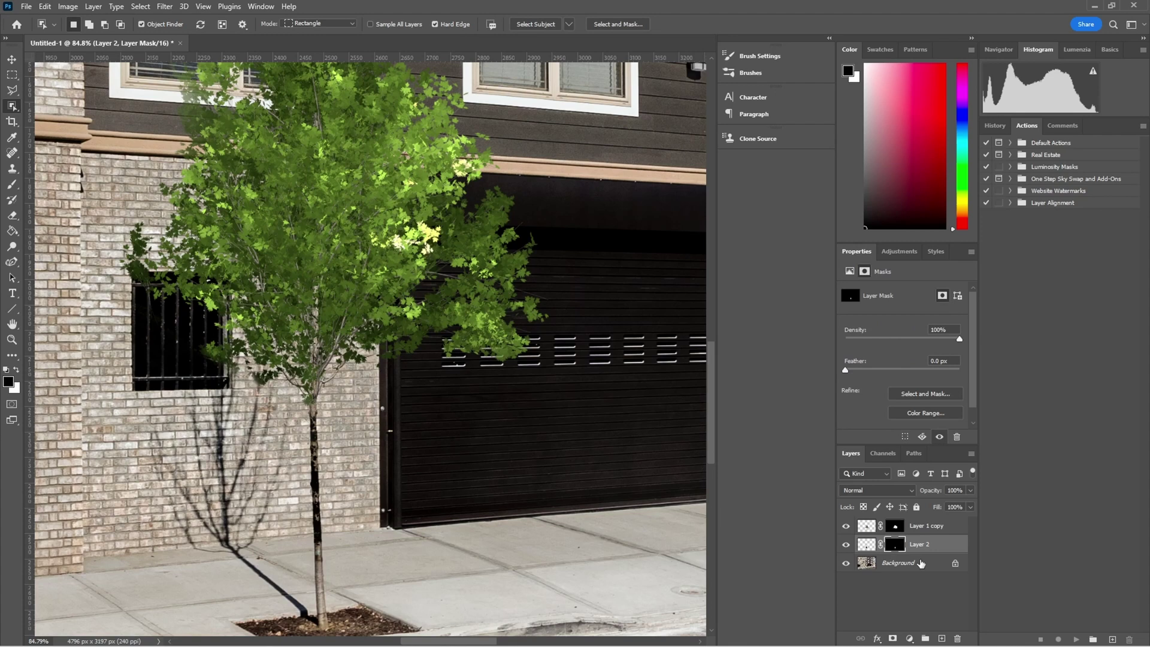
{"action": "key", "text": "ctrl+i"}
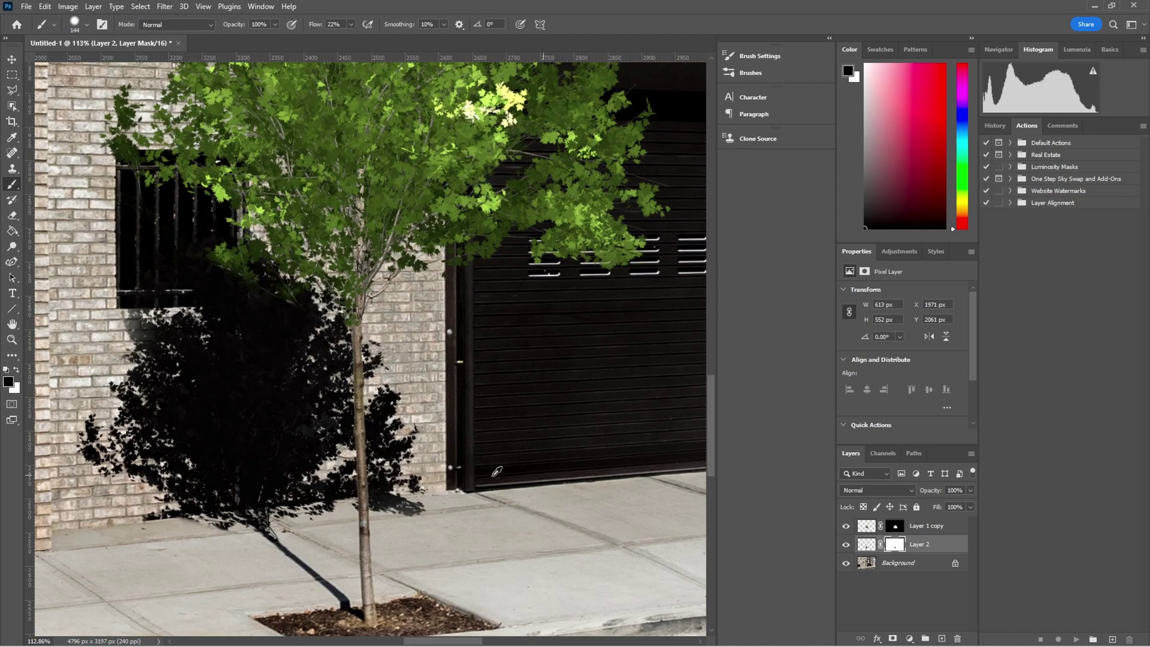
Set the shadow layer to Multiply blend mode at 93% opacity.
{"action": "scroll", "coordinate": [497, 471], "scroll_direction": "down", "scroll_amount": 3}
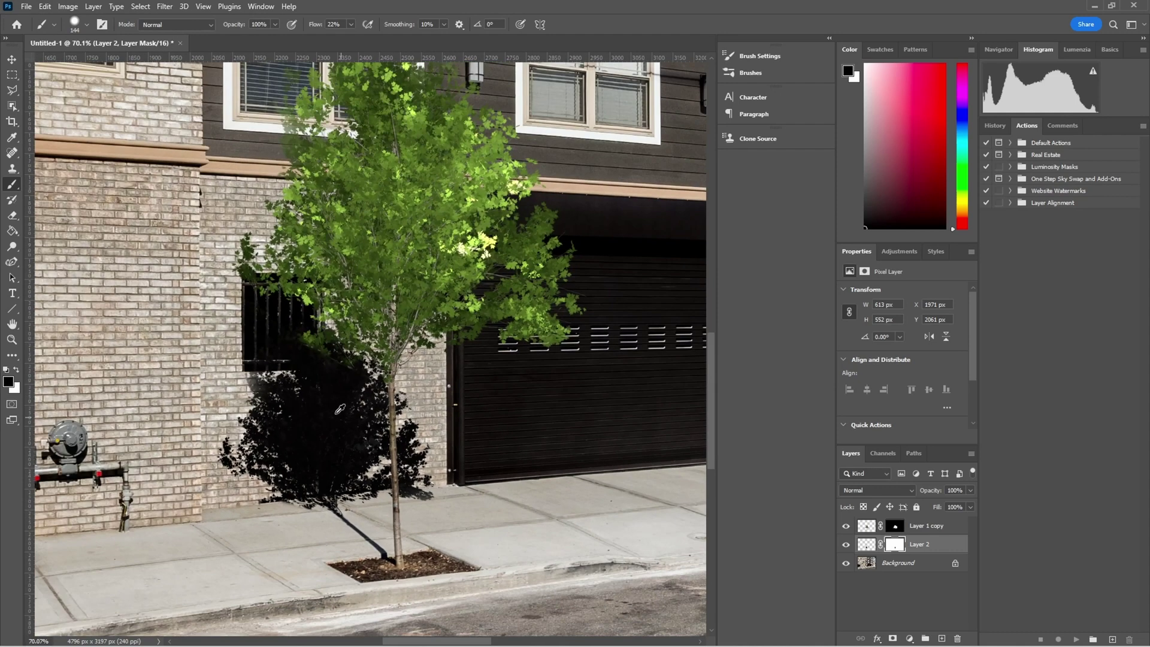
{"action": "scroll", "coordinate": [599, 510], "scroll_direction": "up", "scroll_amount": 2}
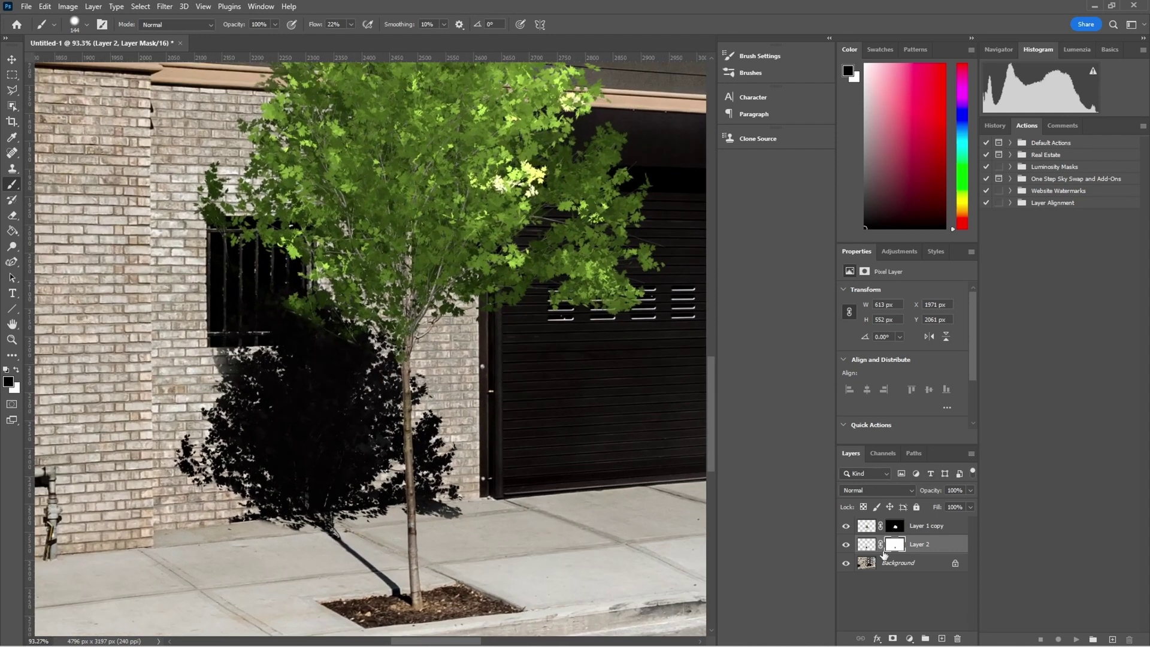
{"action": "left_click", "coordinate": [972, 490]}
{"action": "left_click_drag", "start_coordinate": [972, 505], "coordinate": [963, 507]}
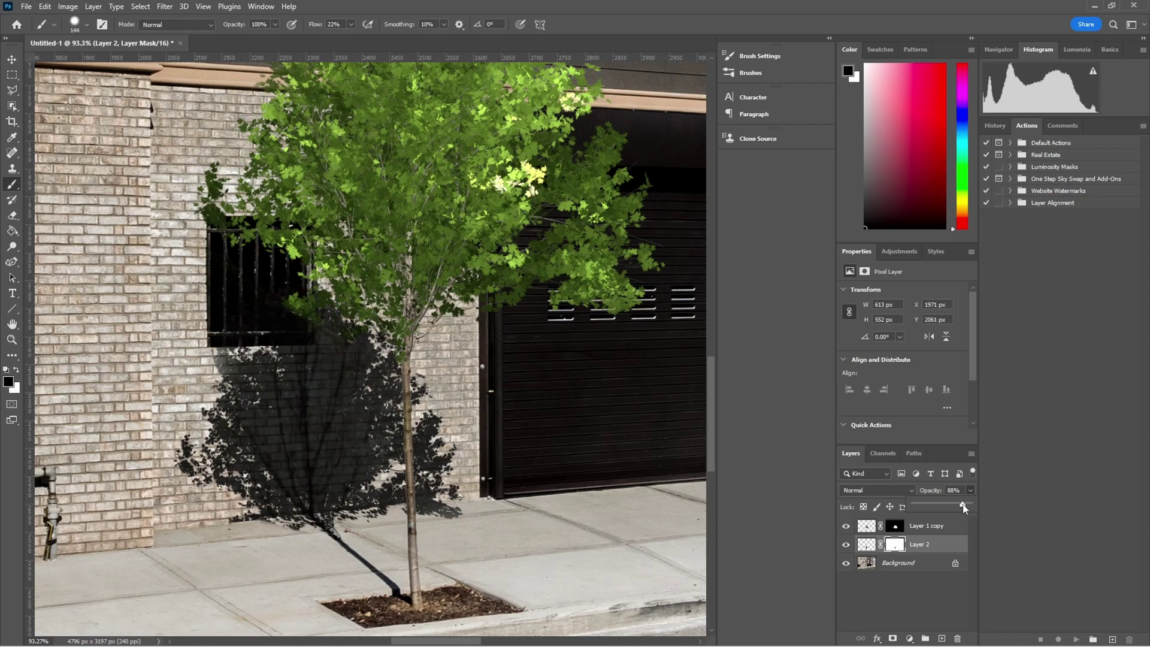
{"action": "left_click", "coordinate": [905, 488]}
{"action": "left_click", "coordinate": [910, 398]}
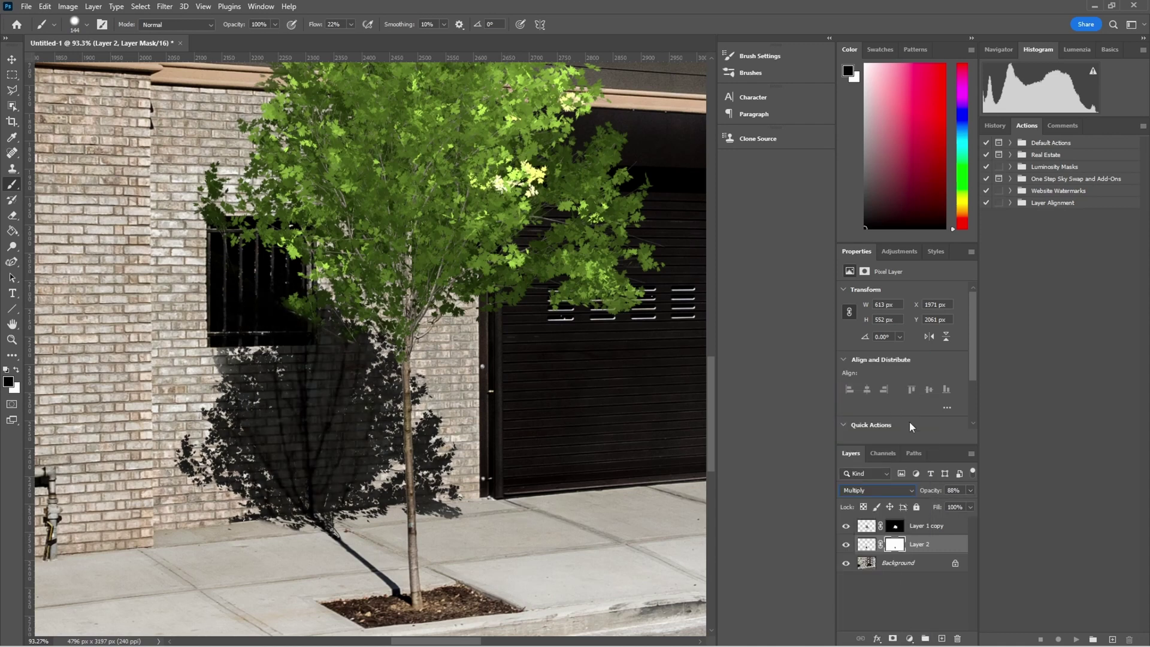
{"action": "left_click", "coordinate": [971, 490]}
{"action": "left_click_drag", "start_coordinate": [963, 505], "coordinate": [966, 506]}
{"action": "scroll", "coordinate": [575, 433], "scroll_direction": "down", "scroll_amount": 5}
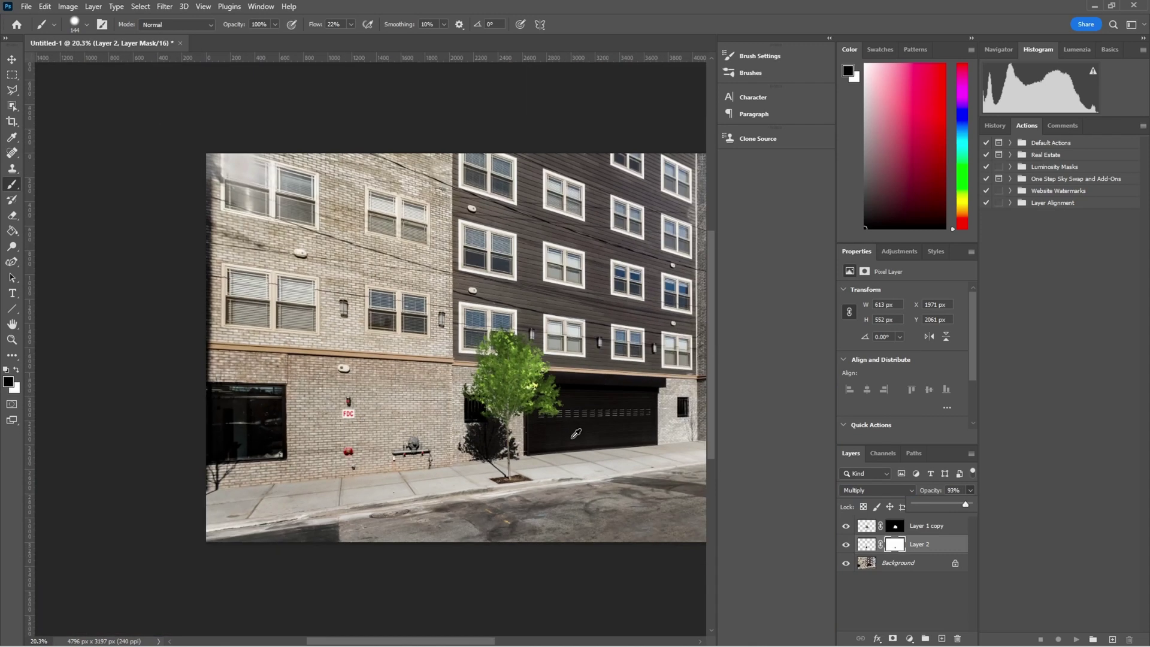
{"action": "scroll", "coordinate": [576, 434], "scroll_direction": "up", "scroll_amount": 1}
{"action": "scroll", "coordinate": [576, 430], "scroll_direction": "up", "scroll_amount": 1}
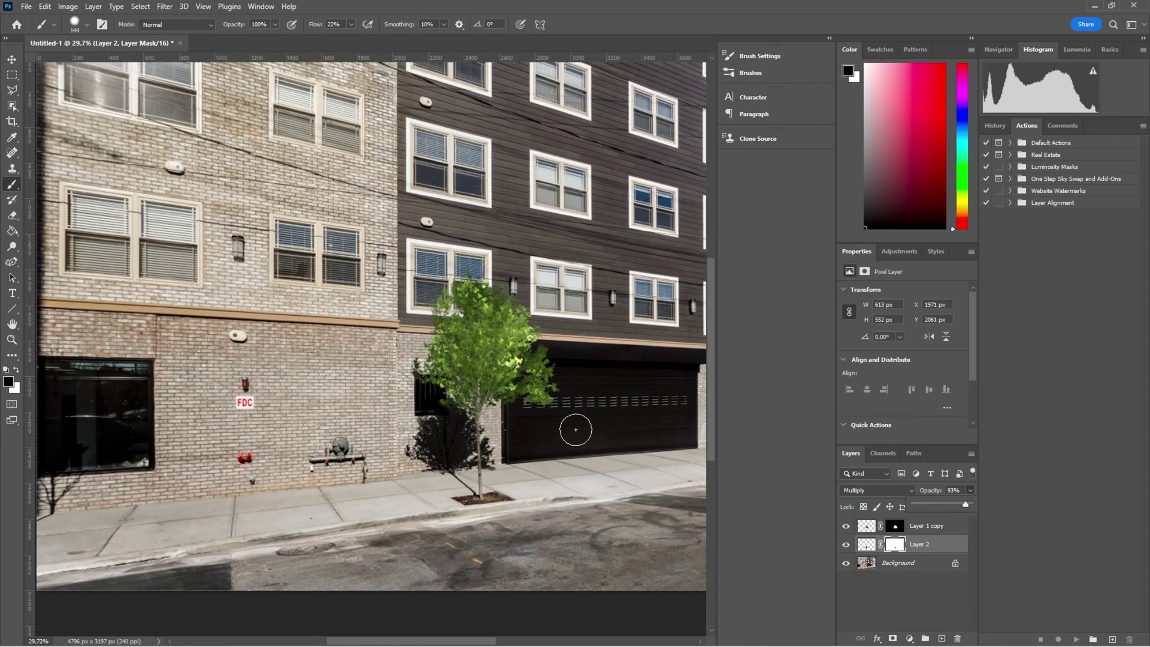
{"action": "left_click", "coordinate": [845, 551]}
{"action": "left_click", "coordinate": [846, 546]}
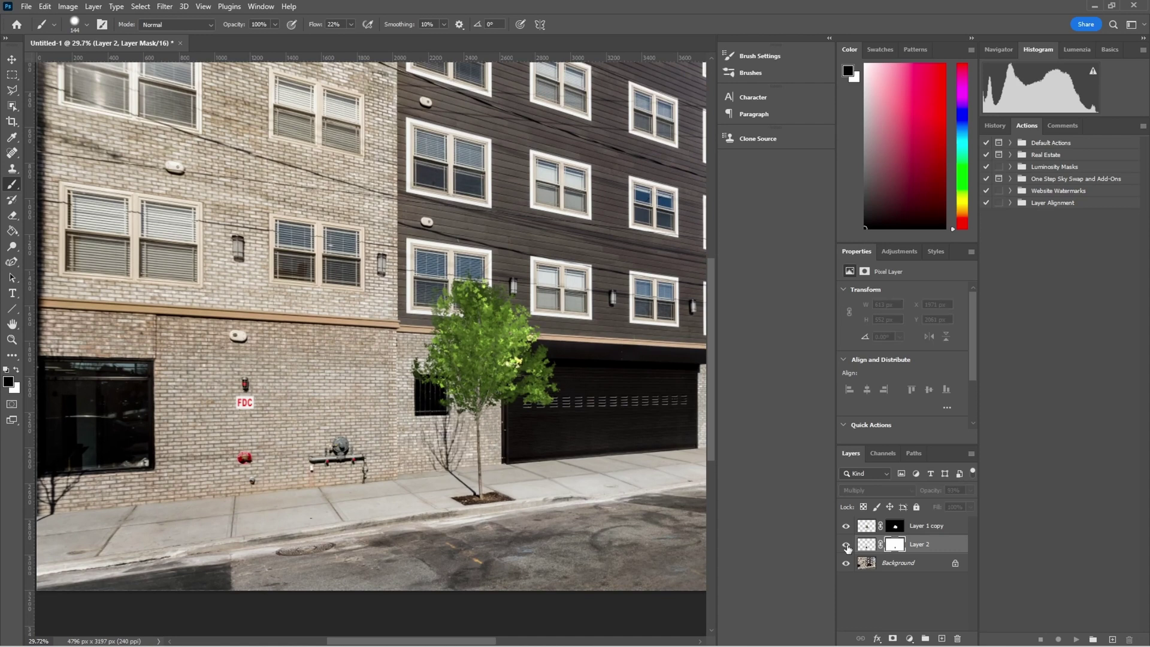
{"action": "left_click", "coordinate": [846, 546]}
{"action": "left_click", "coordinate": [946, 525], "text": "shift"}
Group the tree and shadow layers into Group 1 and toggle it to compare.
{"action": "key", "text": "ctrl+g"}
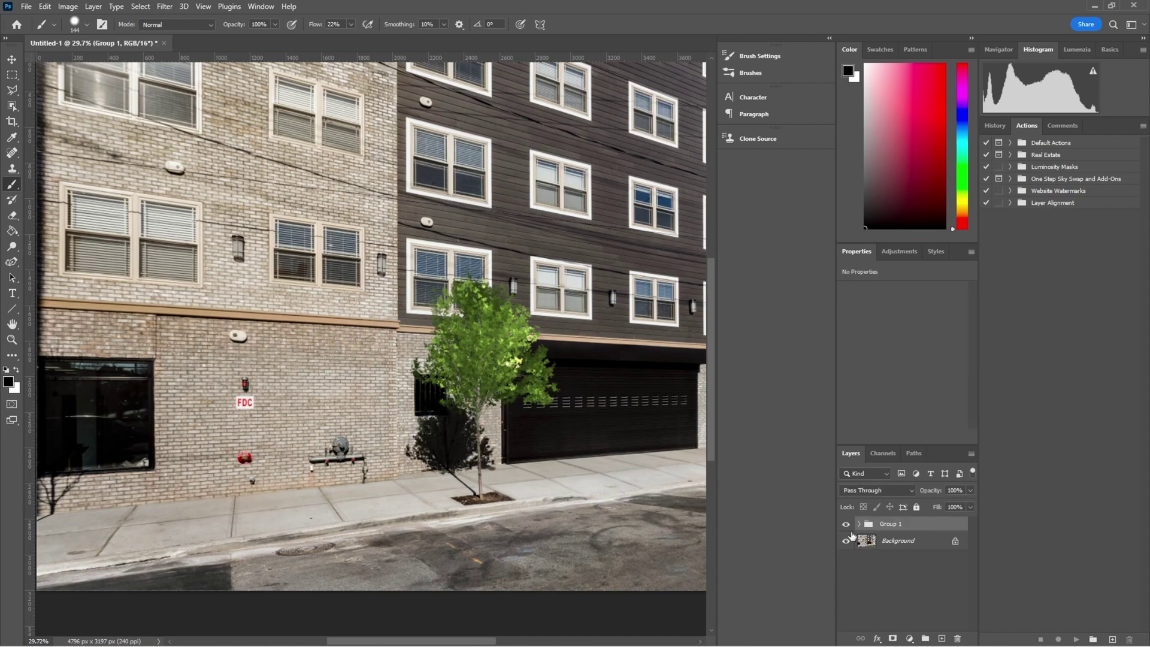
{"action": "left_click", "coordinate": [846, 525]}
{"action": "left_click", "coordinate": [846, 525]}
{"action": "scroll", "coordinate": [570, 378], "scroll_direction": "down", "scroll_amount": 2}
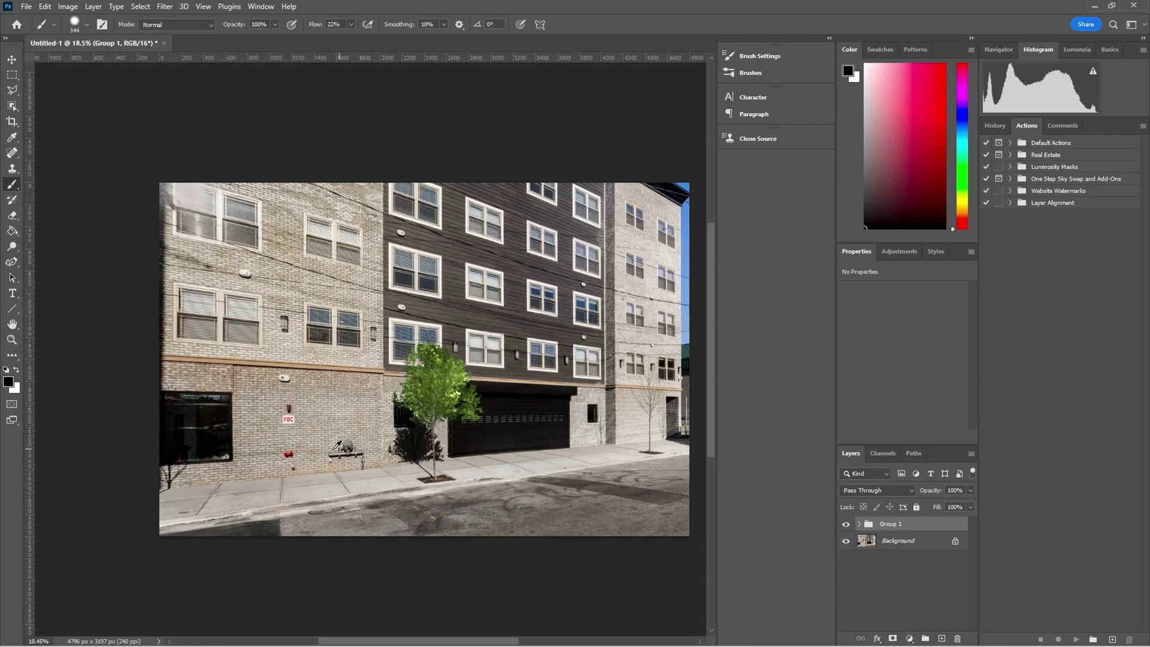
{"action": "scroll", "coordinate": [638, 377], "scroll_direction": "up", "scroll_amount": 2}
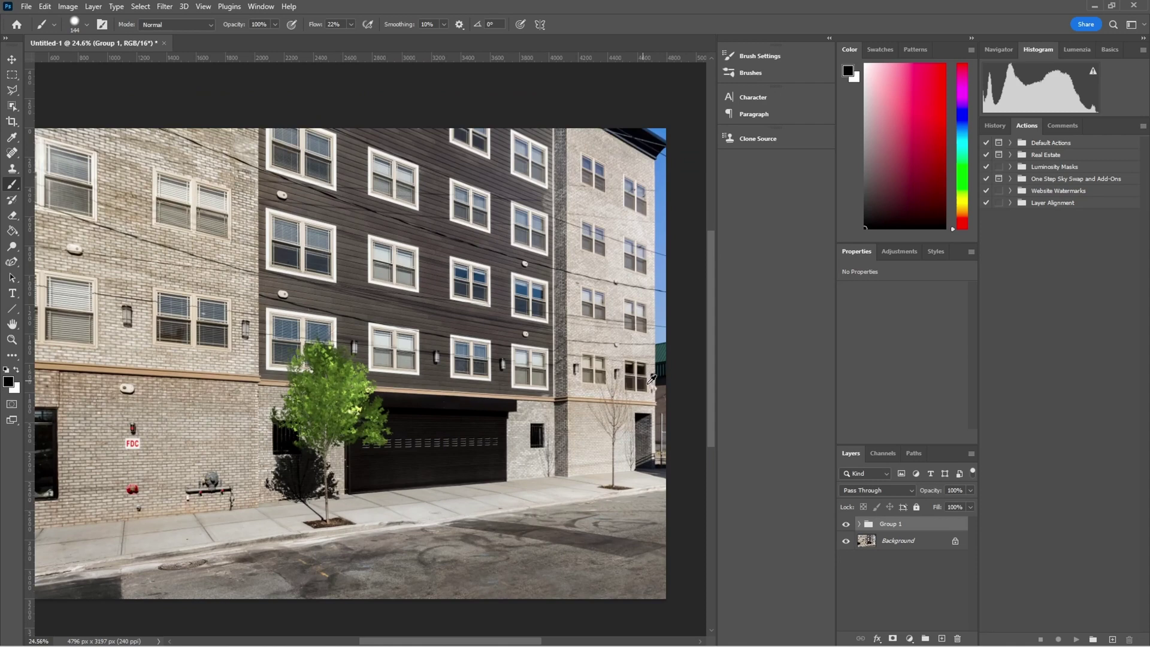
{"action": "left_click", "coordinate": [847, 525]}
{"action": "left_click", "coordinate": [847, 525]}
{"action": "left_click", "coordinate": [846, 525]}
{"action": "left_click", "coordinate": [846, 525]}
Add a new empty Layer 3 above Group 1.
{"action": "scroll", "coordinate": [396, 411], "scroll_direction": "down", "scroll_amount": 1}
{"action": "scroll", "coordinate": [541, 410], "scroll_direction": "up", "scroll_amount": 2}
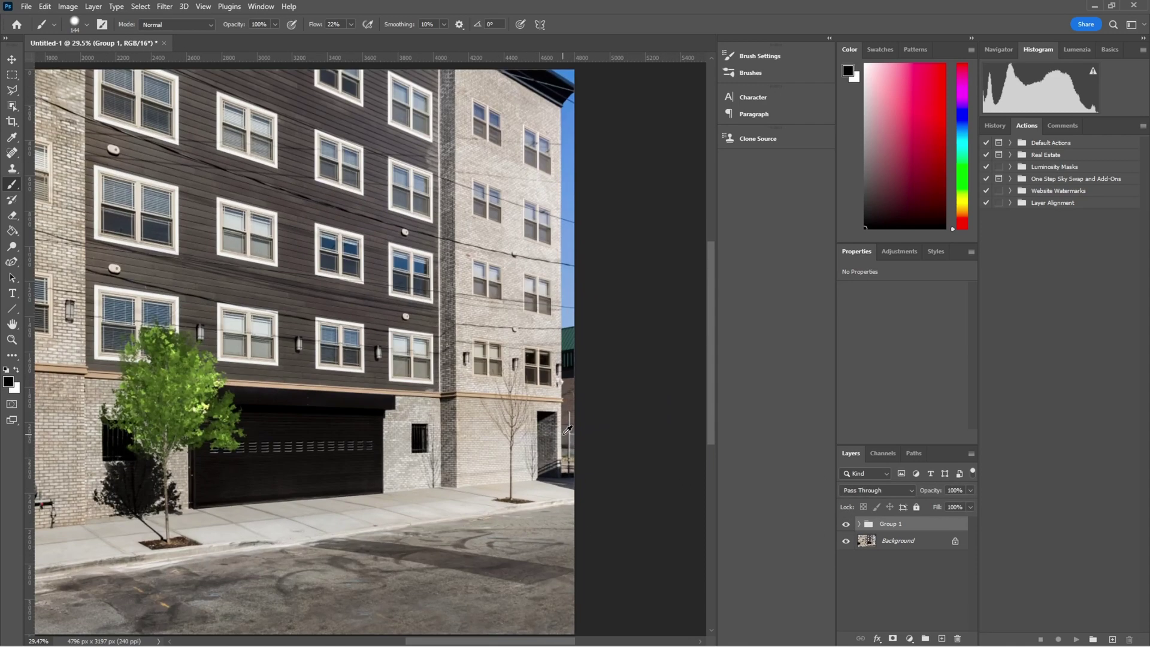
{"action": "scroll", "coordinate": [560, 420], "scroll_direction": "up", "scroll_amount": 1}
{"action": "scroll", "coordinate": [548, 420], "scroll_direction": "down", "scroll_amount": 2}
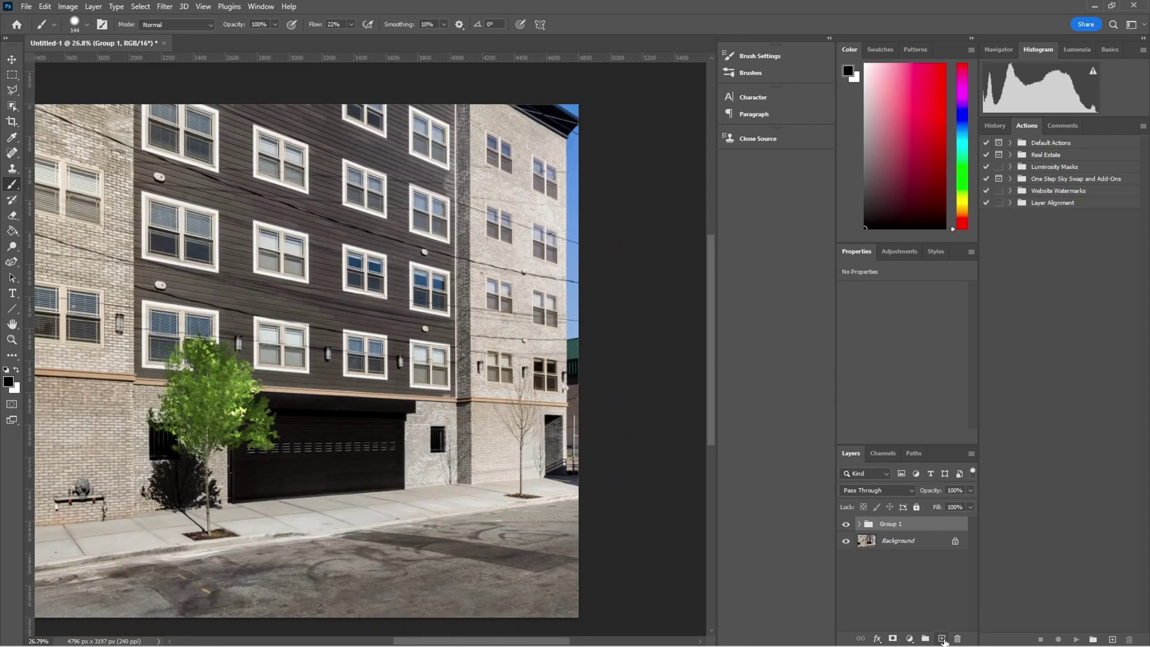
{"action": "left_click", "coordinate": [942, 638]}
Stamp a merged tree copy into Layer 3, scale it to 48.63%, and place it over the right sapling.
{"action": "scroll", "coordinate": [589, 405], "scroll_direction": "up", "scroll_amount": 5}
{"action": "scroll", "coordinate": [589, 405], "scroll_direction": "up", "scroll_amount": 2}
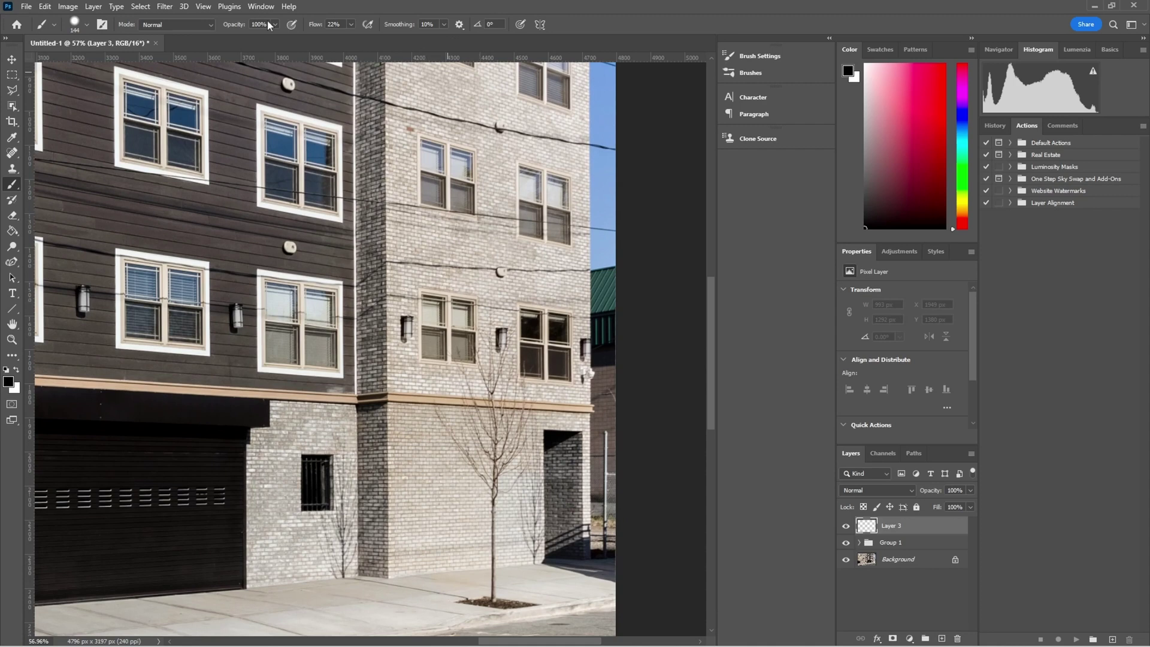
{"action": "key", "text": "ctrl+alt+shift+e"}
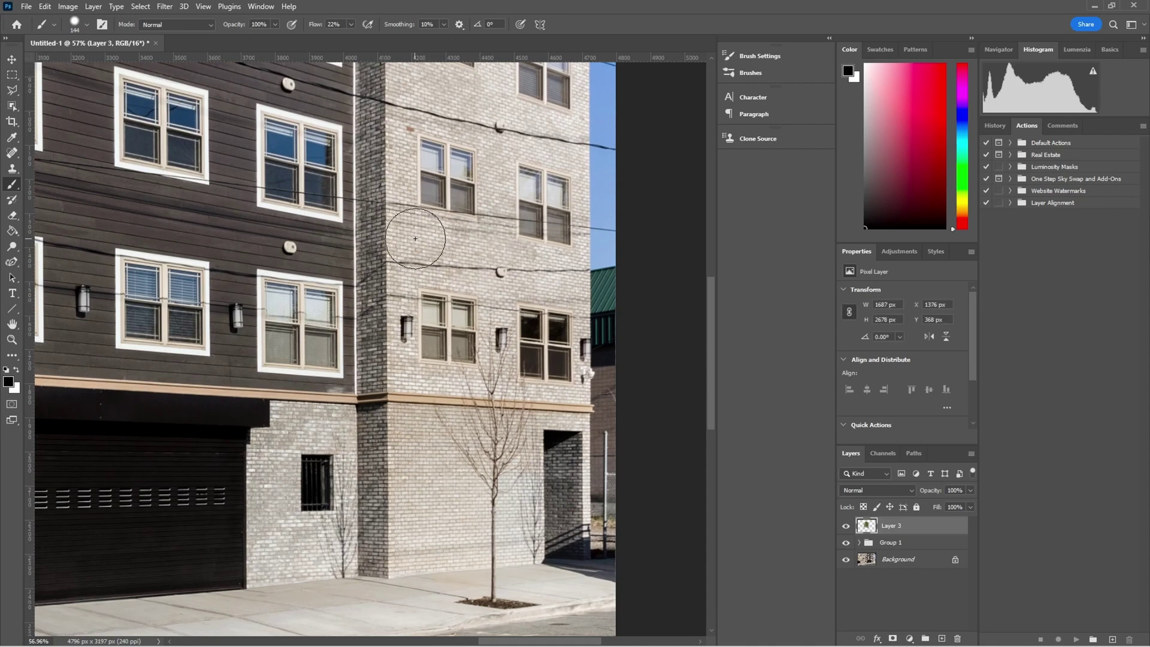
{"action": "scroll", "coordinate": [413, 236], "scroll_direction": "down", "scroll_amount": 5}
{"action": "left_click_drag", "start_coordinate": [216, 261], "coordinate": [350, 268]}
{"action": "key", "text": "ctrl+t"}
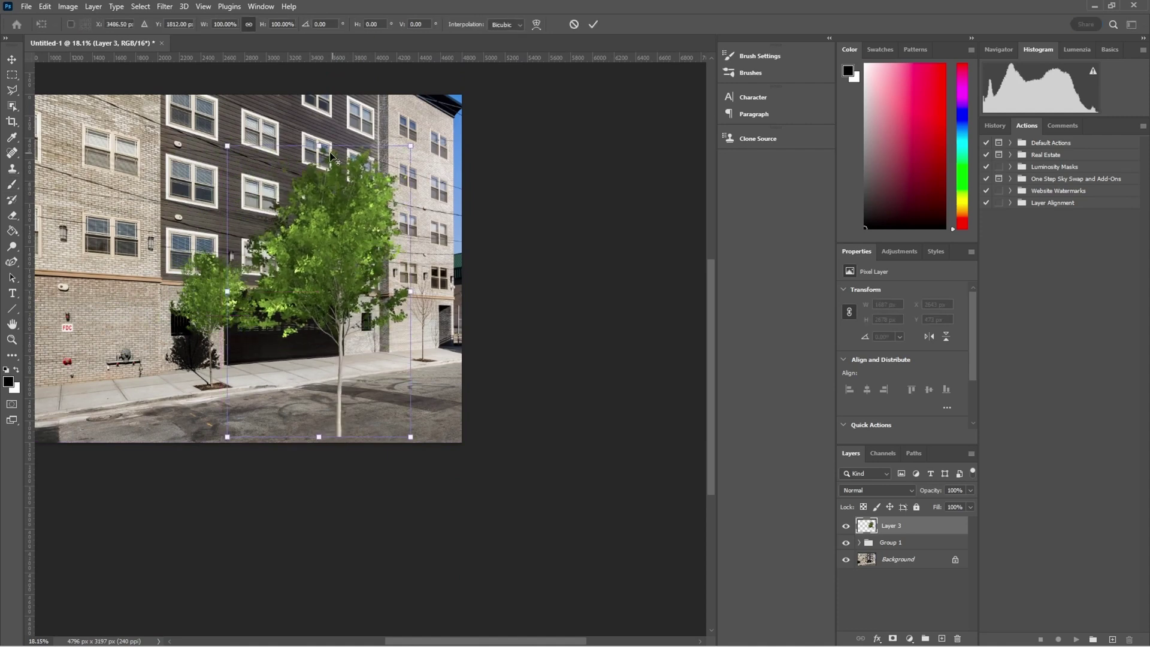
{"action": "left_click_drag", "start_coordinate": [410, 145], "coordinate": [363, 220]}
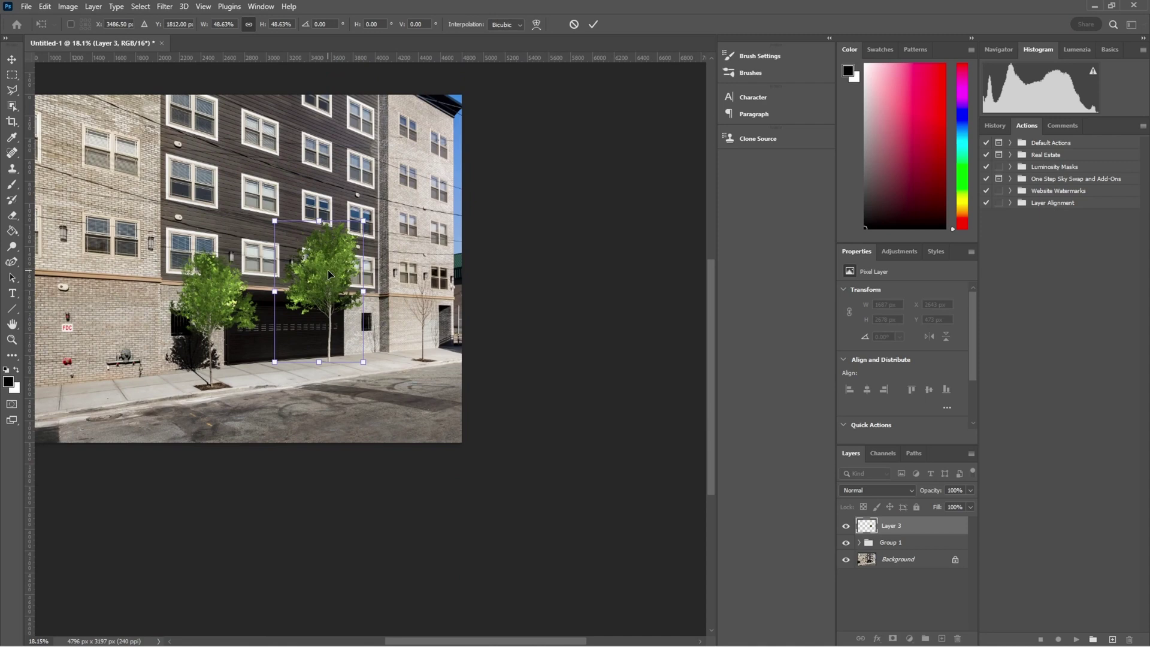
{"action": "mouse_move", "coordinate": [329, 271]}
{"action": "left_mouse_down"}
{"action": "mouse_move", "coordinate": [307, 289]}
{"action": "mouse_move", "coordinate": [215, 298]}
{"action": "left_mouse_up"}
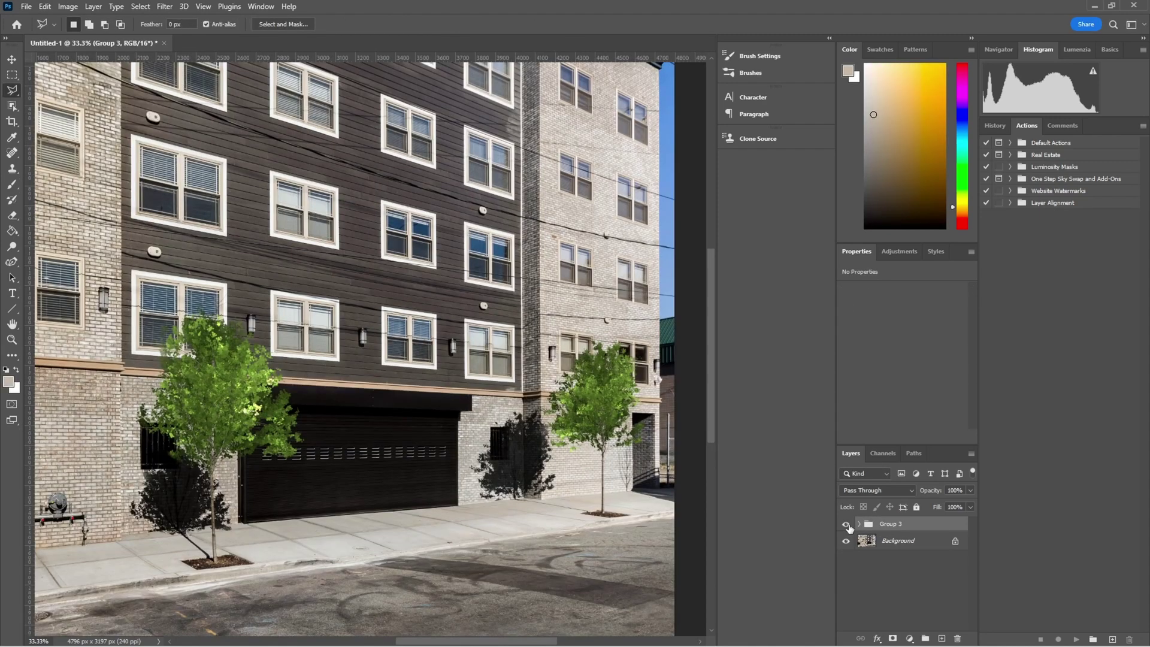
{"action": "left_click", "coordinate": [848, 526]}
{"action": "left_click", "coordinate": [848, 525]}
{"action": "left_click", "coordinate": [848, 525]}
{"action": "left_click", "coordinate": [848, 525]}
{"action": "left_click", "coordinate": [847, 525]}
{"action": "left_click", "coordinate": [847, 525]}
{"action": "scroll", "coordinate": [473, 485], "scroll_direction": "down", "scroll_amount": 3}
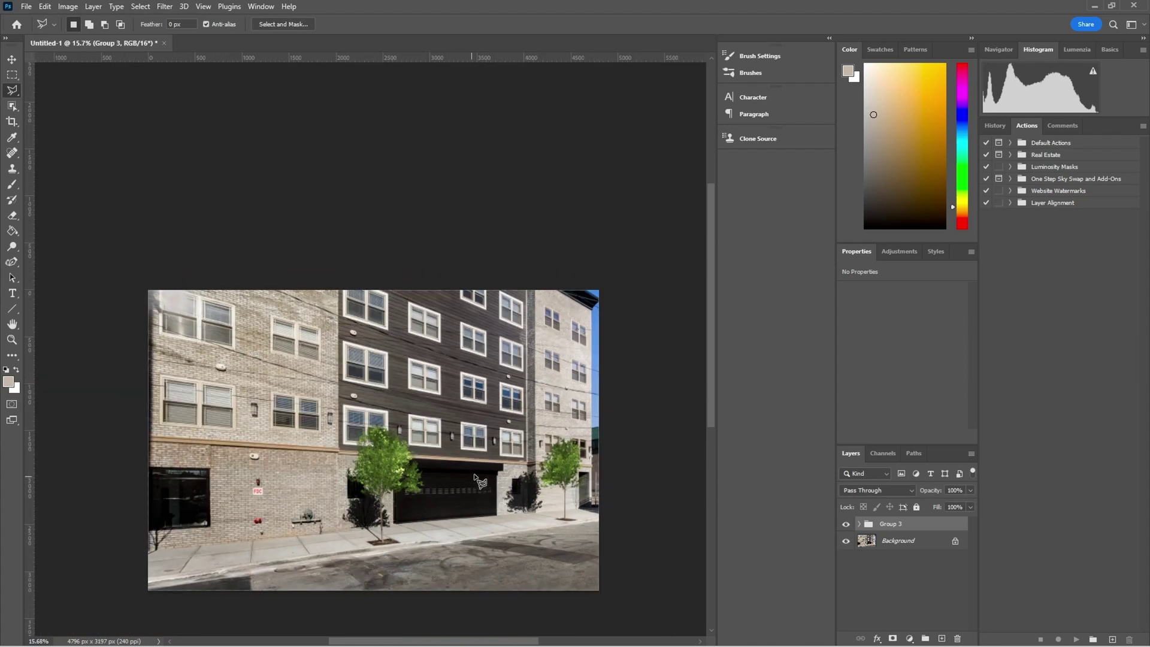
{"action": "scroll", "coordinate": [478, 480], "scroll_direction": "up", "scroll_amount": 2}
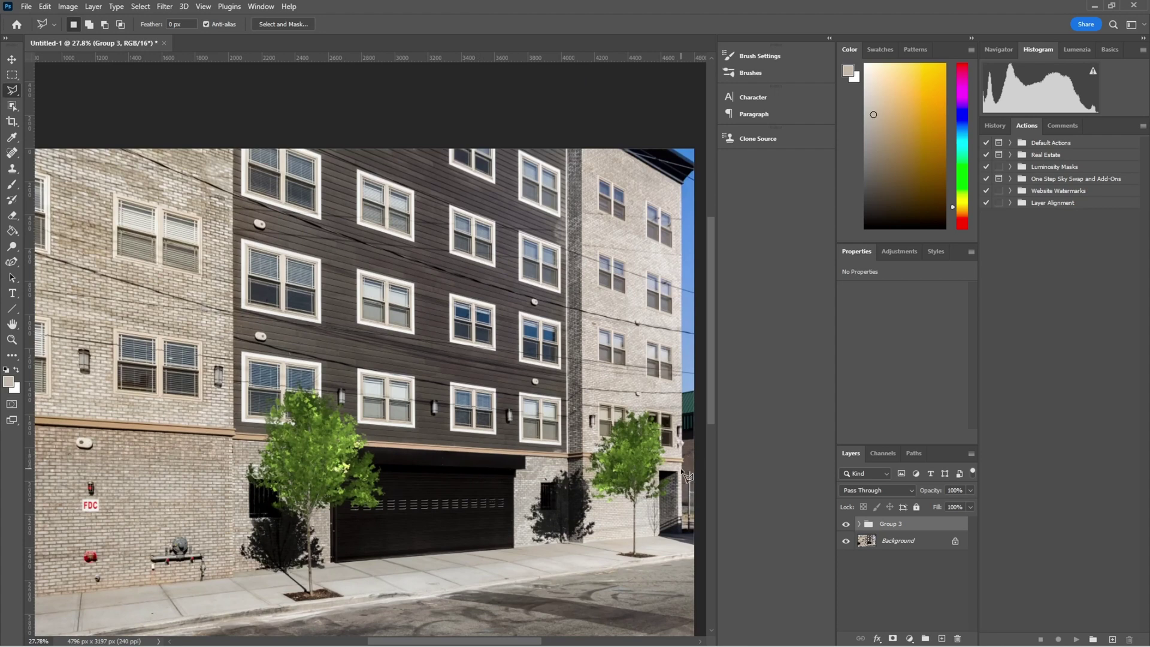